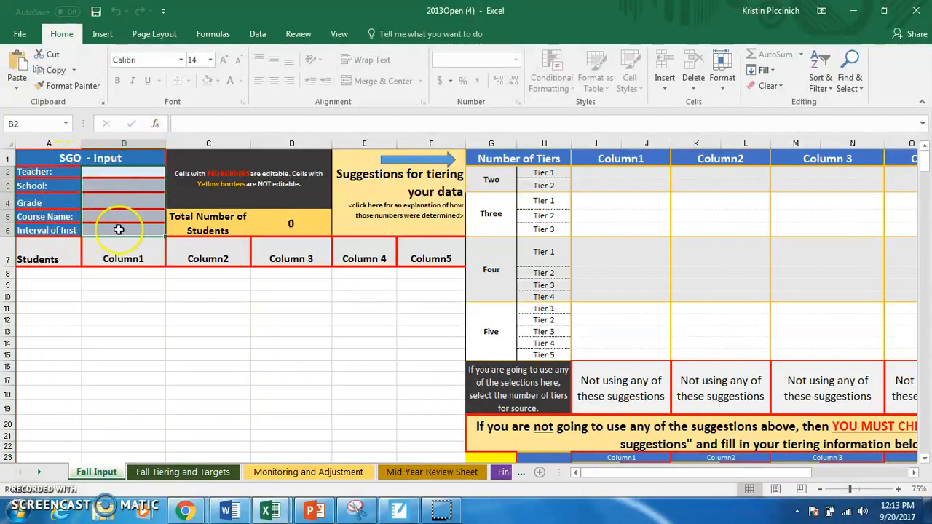
Fill in the SGO input header with the teacher's name, school DMAE and grades 9, 10, 11.
double_click(128, 173)
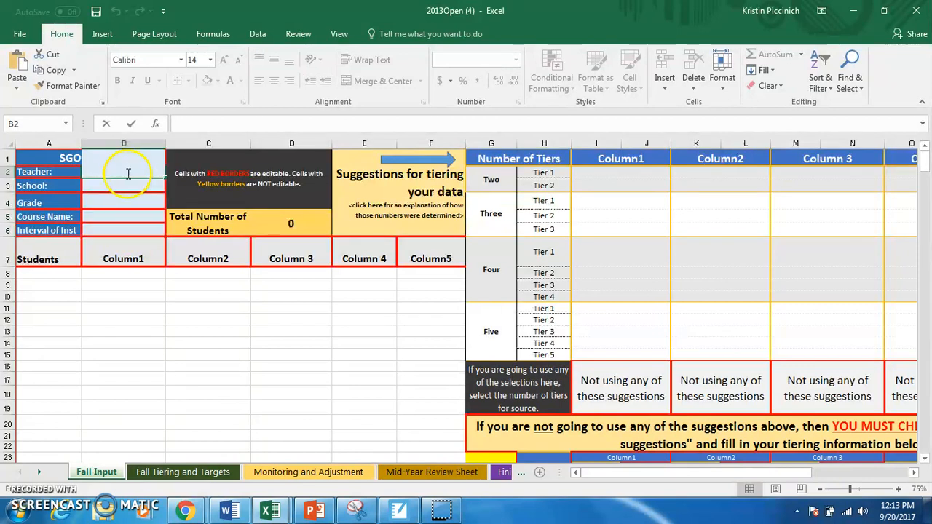
type("K. Piccinich")
key("Return")
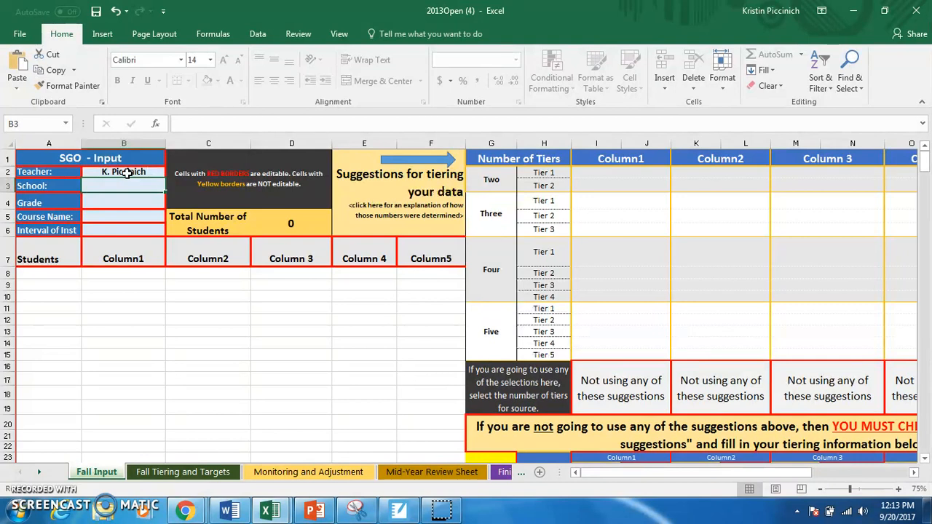
type("DMAE")
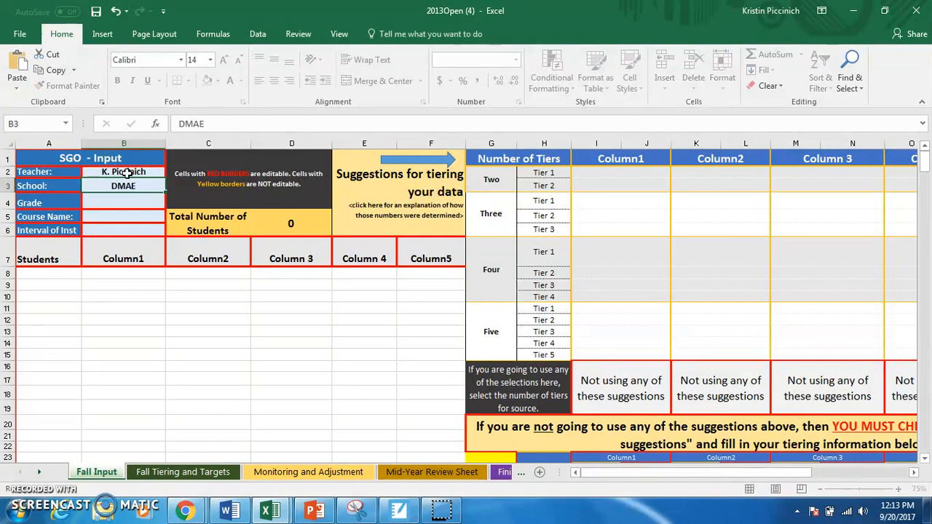
key("Return")
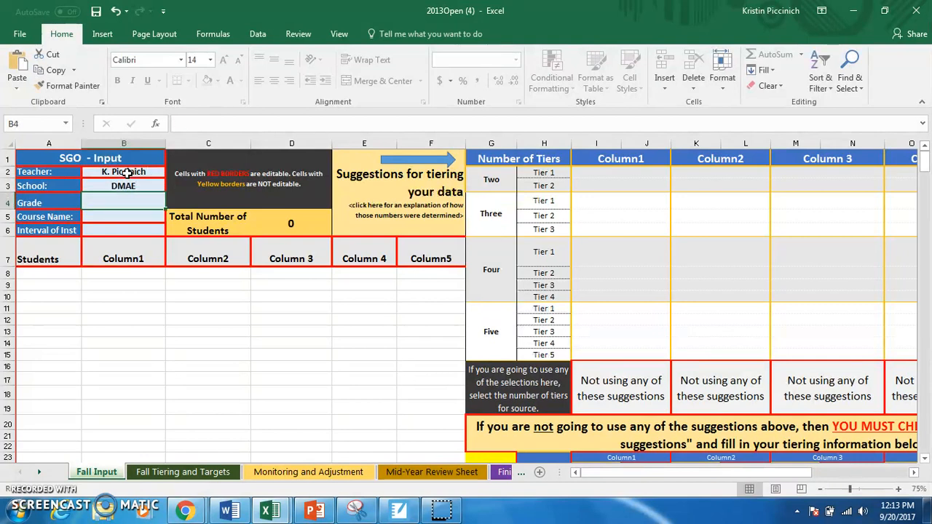
type("9, 10, 11")
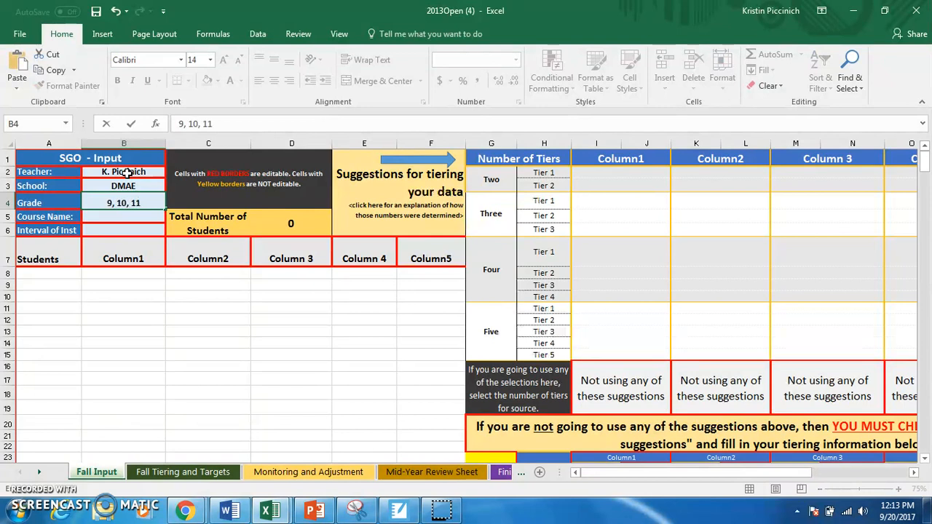
Enter the course name "H. Algebra 2 w/ Trig" in cell B5.
left_click(116, 215)
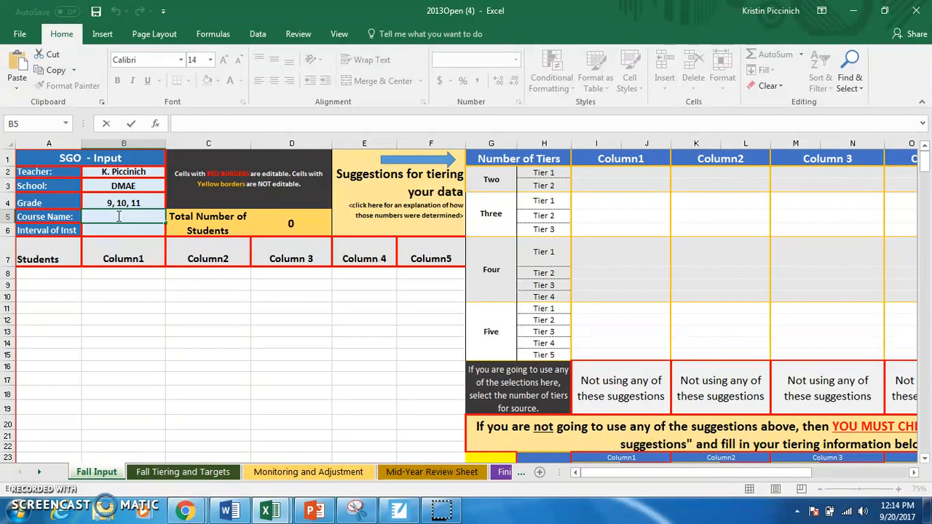
type("Algebra 2 w/ Trig")
key("Return")
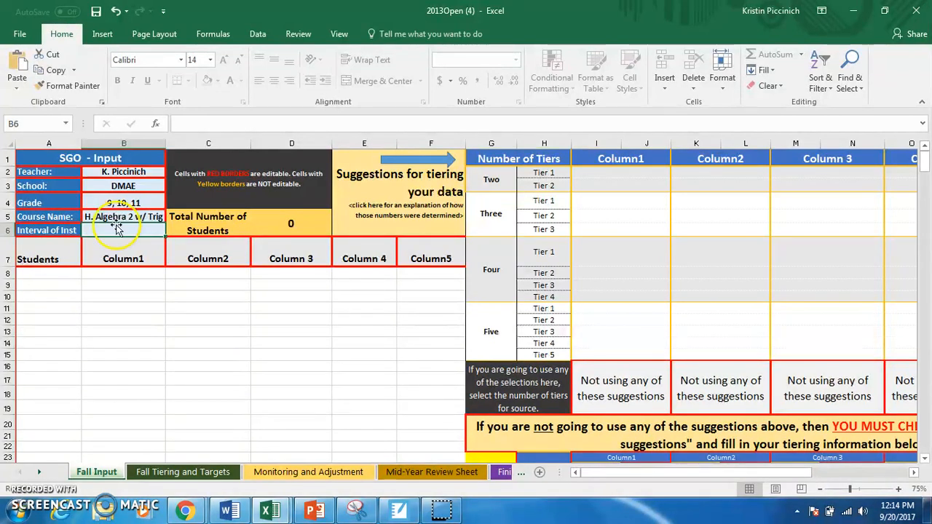
Set the interval of instruction in cell B6 to "9/2017 - 4/2018".
double_click(124, 230)
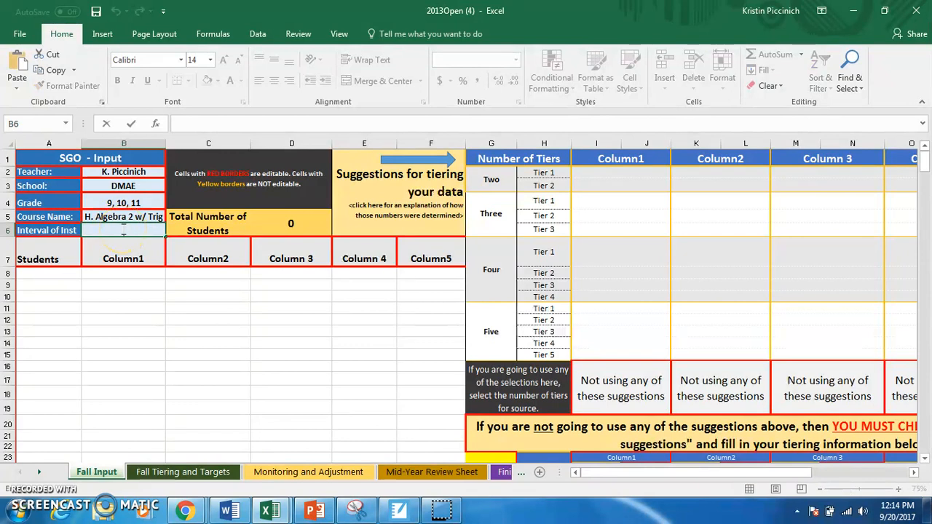
type("9-2017")
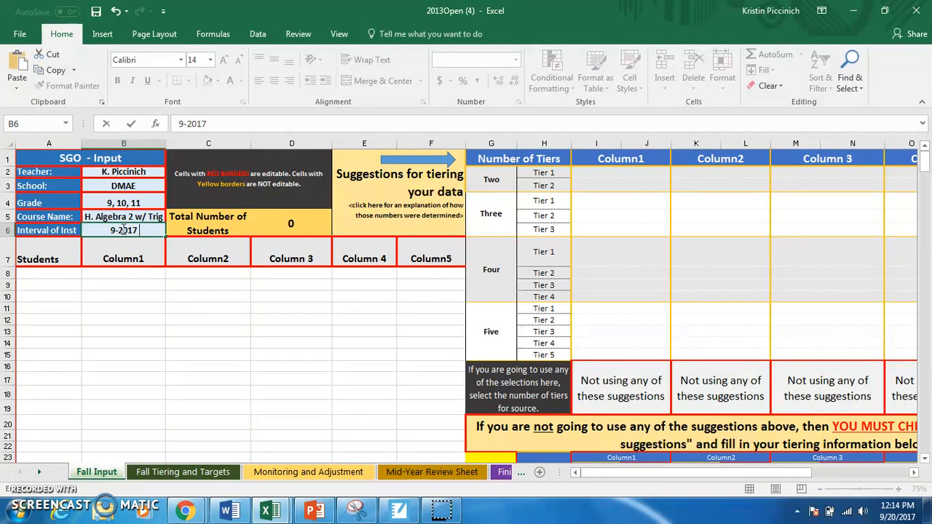
left_click(120, 230)
key("Delete")
type("/2017 - 4/2018")
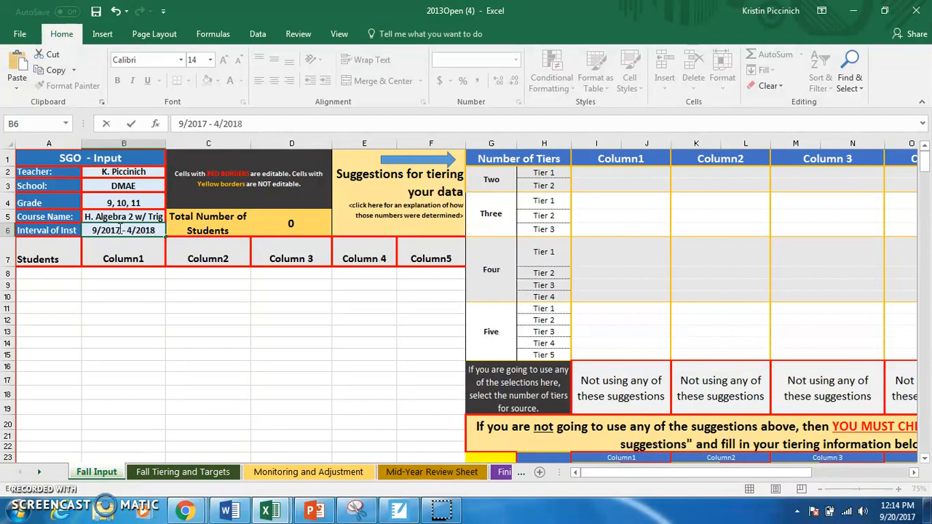
key("Return")
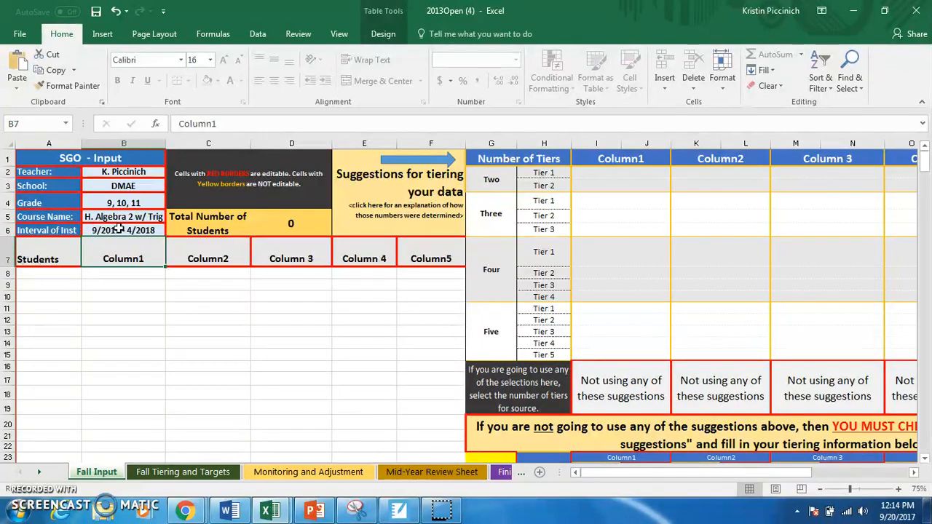
Select cell A8 as the paste target, then copy the student names in A2:A15 of the Book1 workbook.
left_click(62, 272)
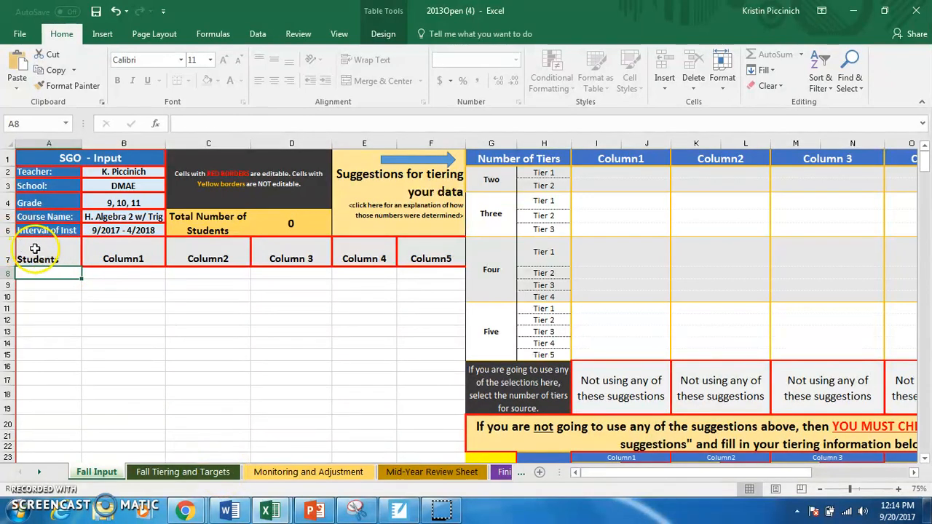
left_click(272, 510)
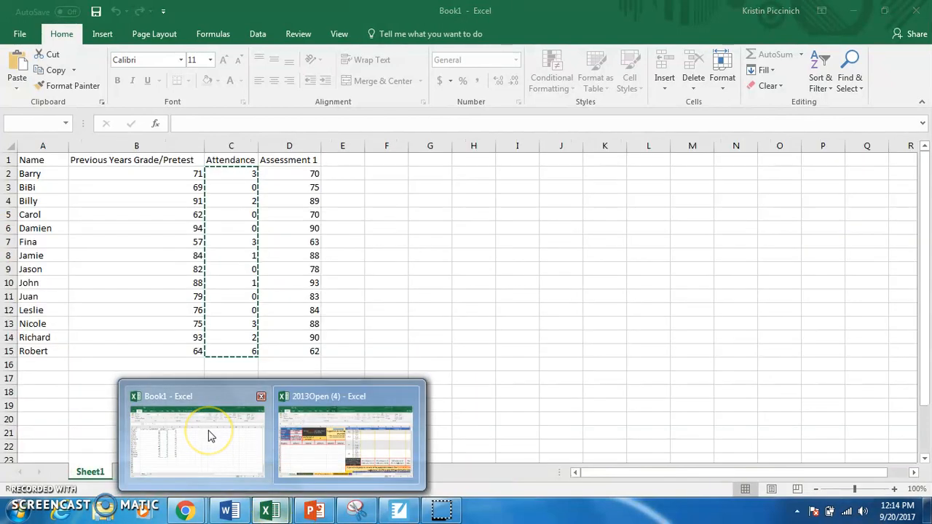
left_click(208, 435)
left_click(208, 434)
left_click(49, 174)
left_click_drag(41, 177, 48, 353)
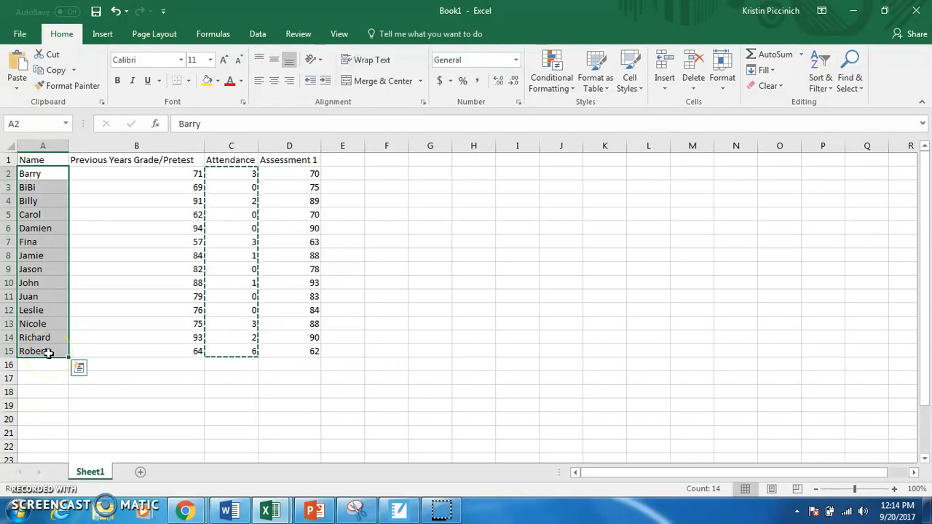
right_click(48, 353)
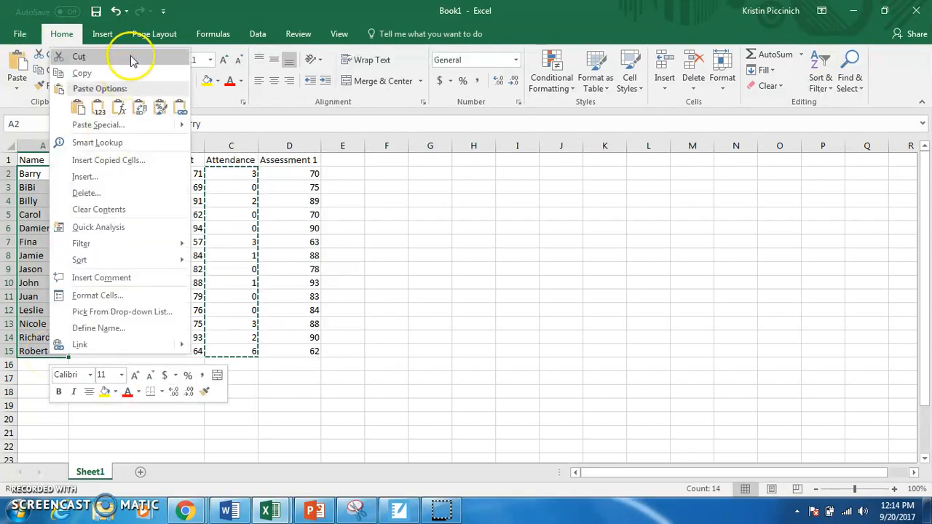
left_click(82, 73)
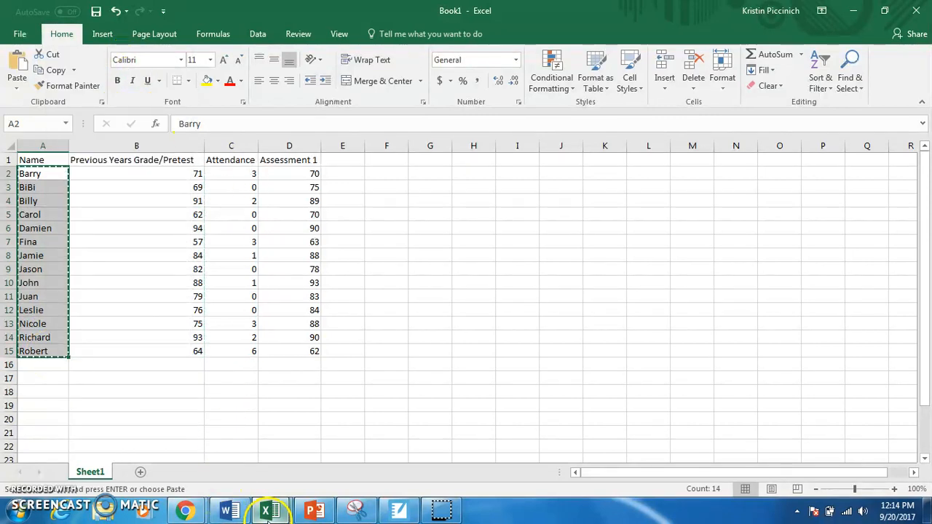
Return to the 2013Open (4) workbook and paste the copied names into the Students column starting at A8.
mouse_move(274, 516)
left_click(234, 460)
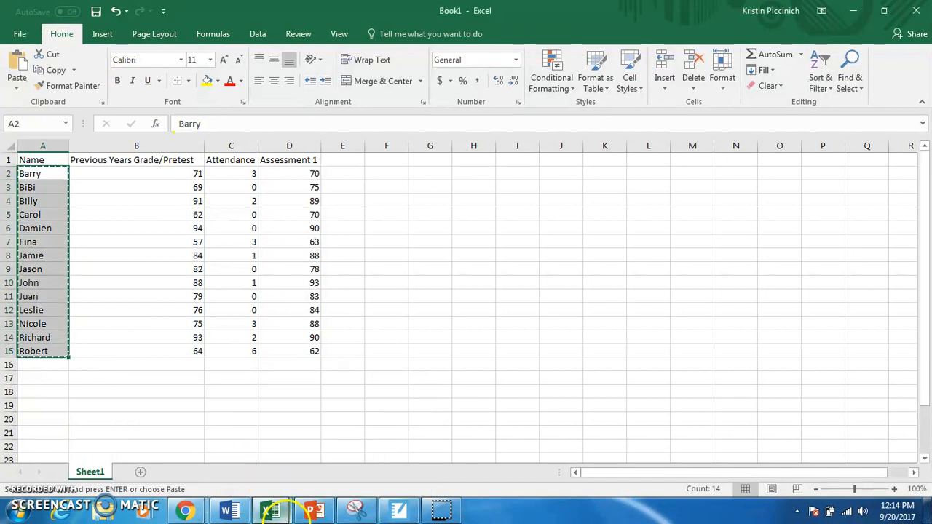
left_click(325, 407)
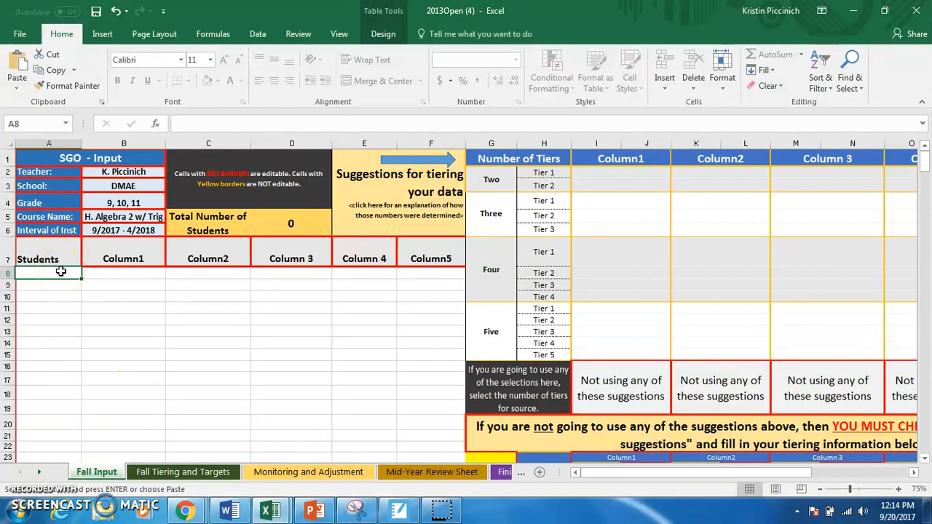
key("ctrl+v")
left_click(119, 290)
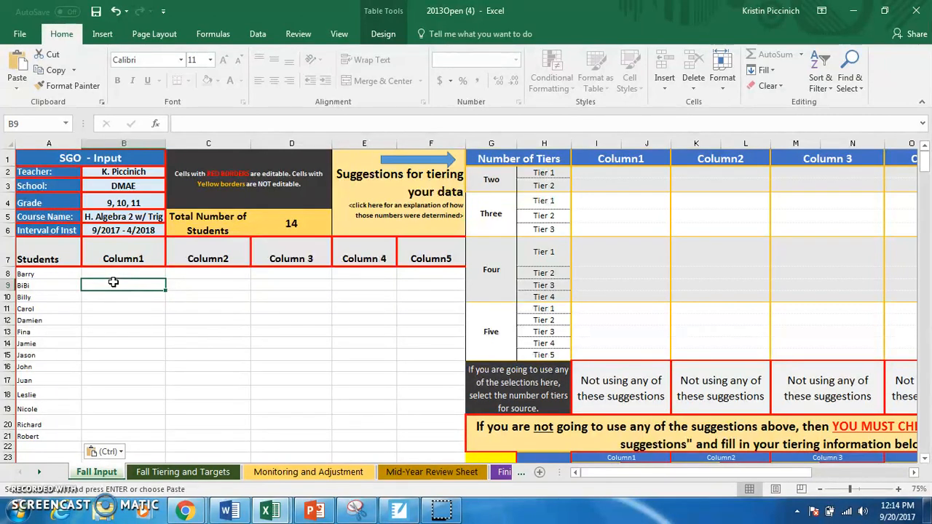
Replace the Column1 heading in B7 with "Previous Year Grade/ Pre Assessment".
double_click(124, 260)
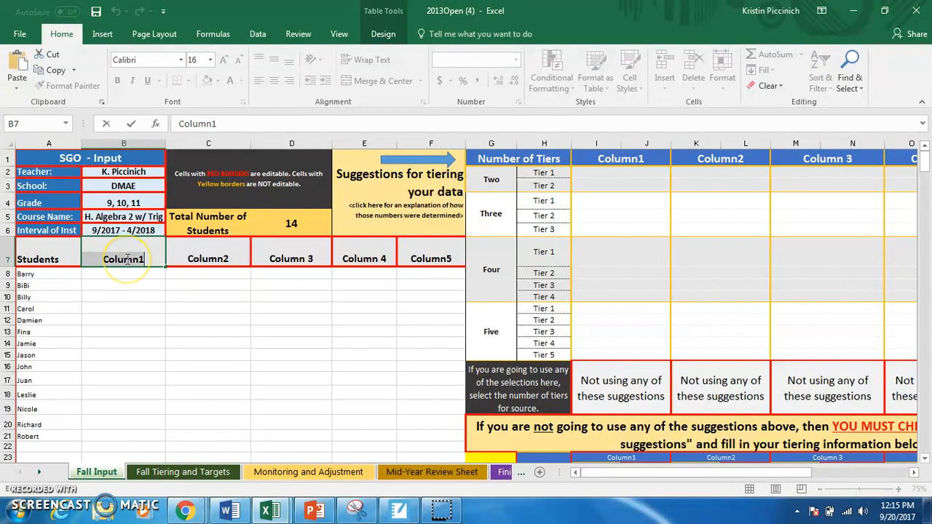
double_click(126, 260)
type("Previous YEar Grade/")
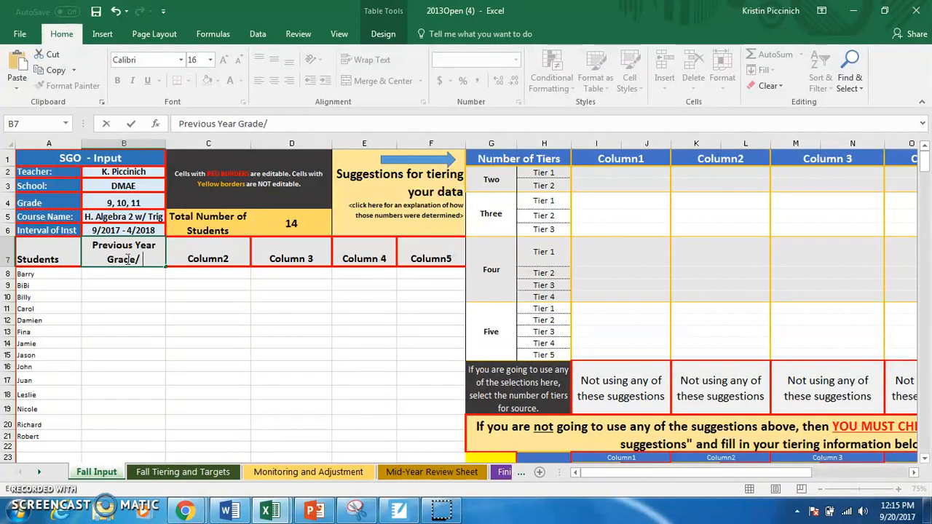
type("Pre Assessment")
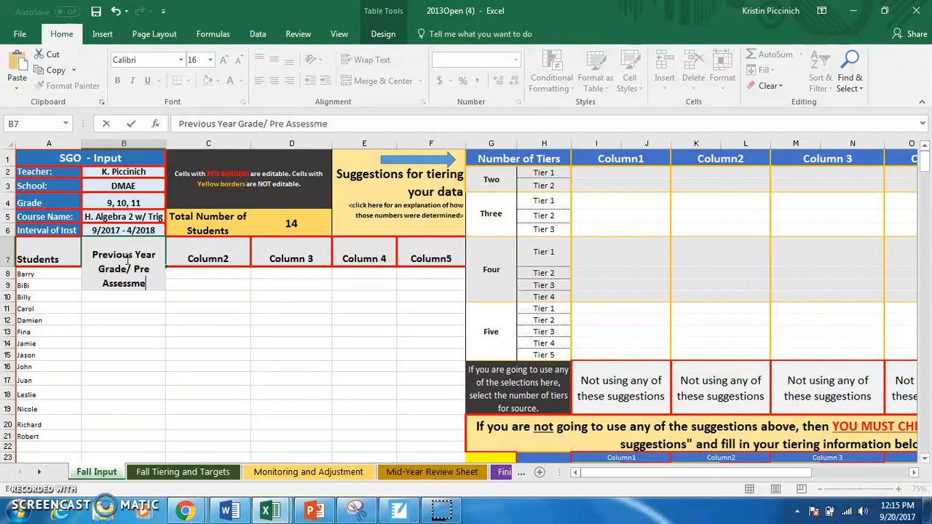
left_click(135, 273)
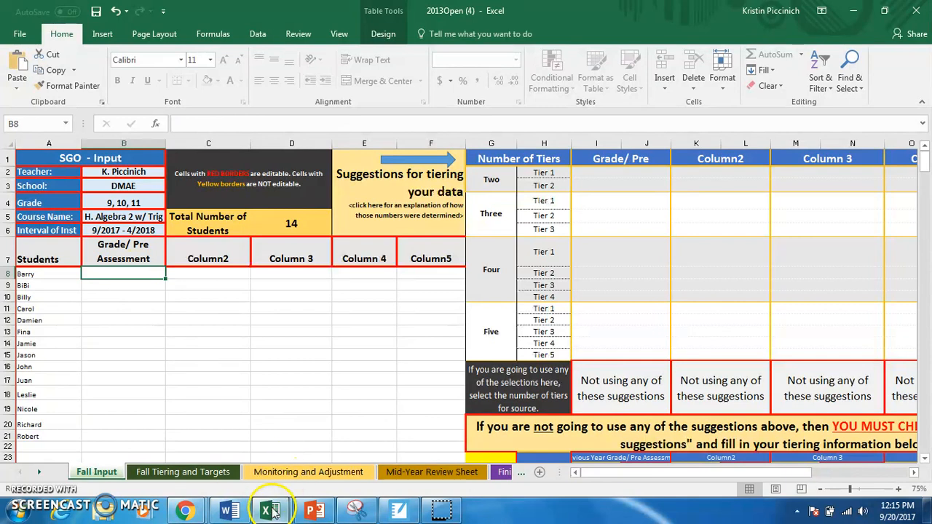
Copy the previous year's grades in B2:B15 of Book1 and paste them into the 2013Open (4) workbook starting at B8.
mouse_move(284, 510)
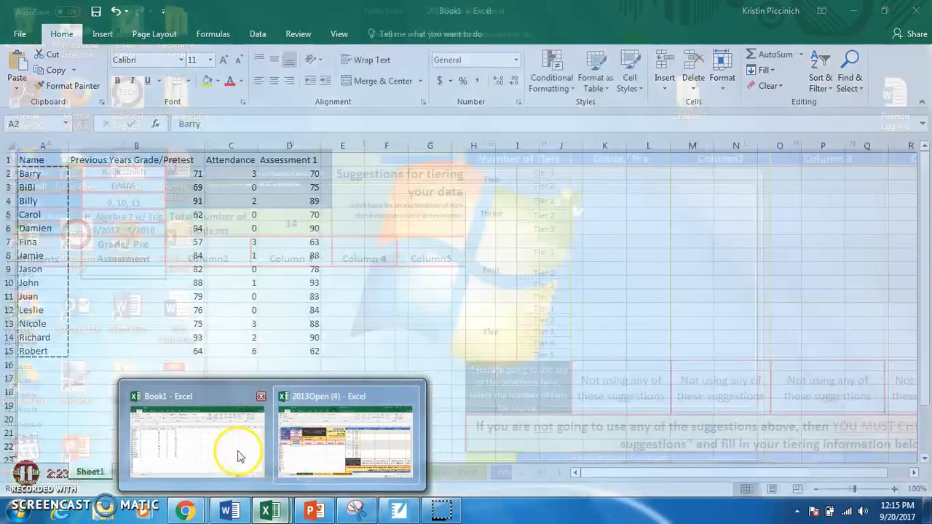
left_click(230, 448)
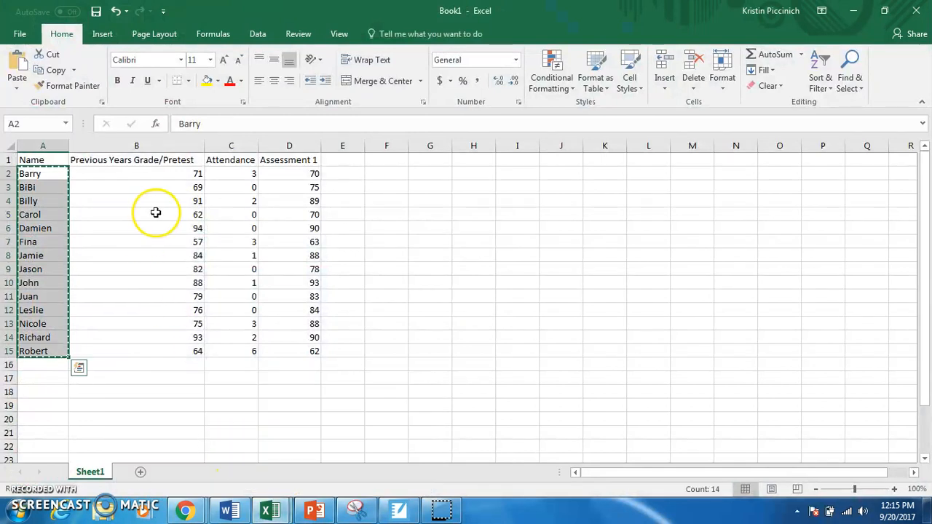
left_click_drag(162, 177, 156, 347)
key("ctrl+c")
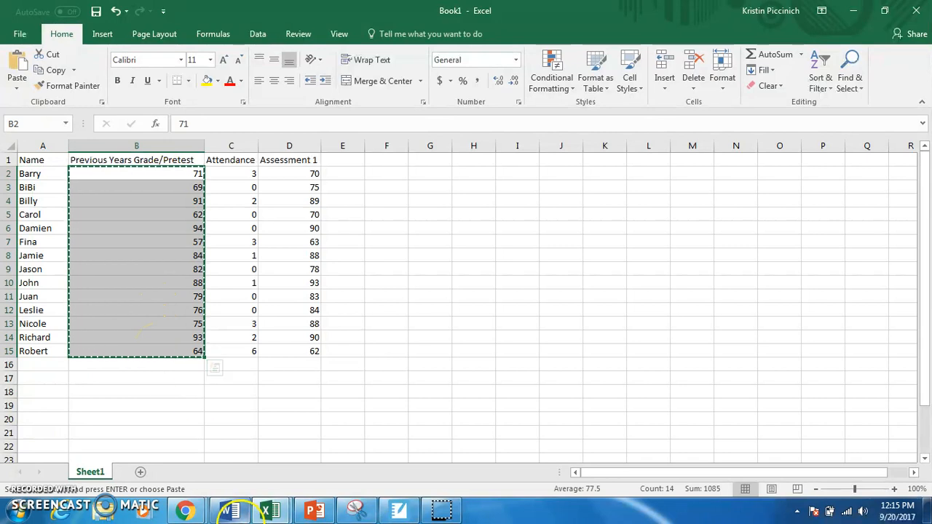
left_click(268, 512)
left_click(342, 466)
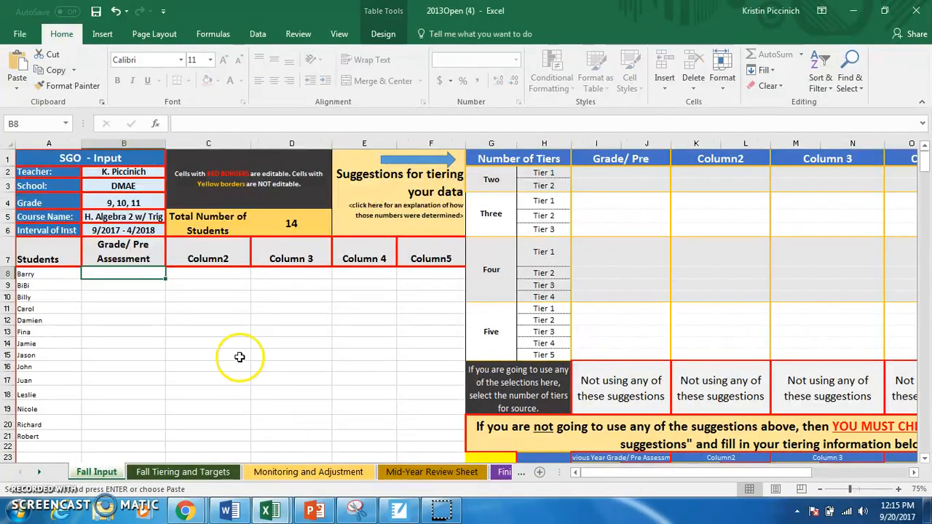
key("ctrl+v")
left_click(241, 367)
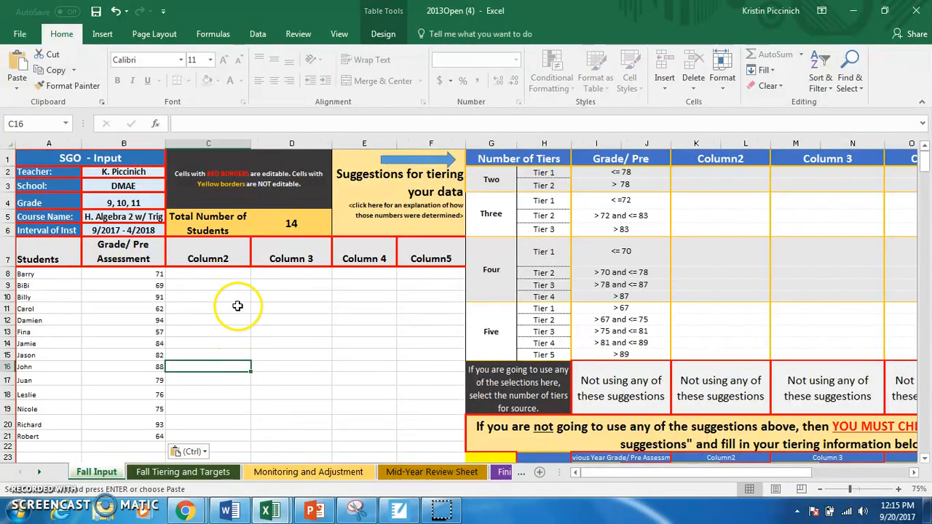
Replace the Column2 heading in C7 with "Post Assessment/ Unit 1 Test".
left_click(222, 262)
double_click(223, 264)
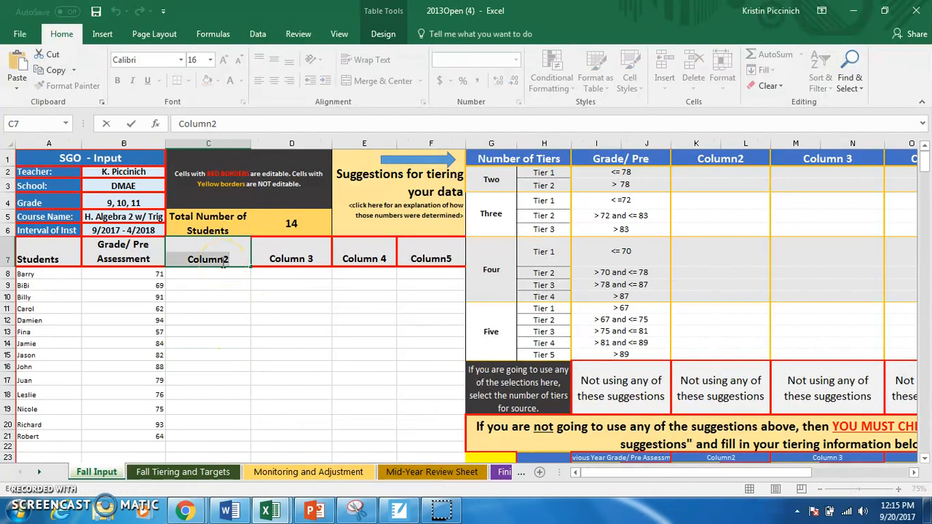
type("P")
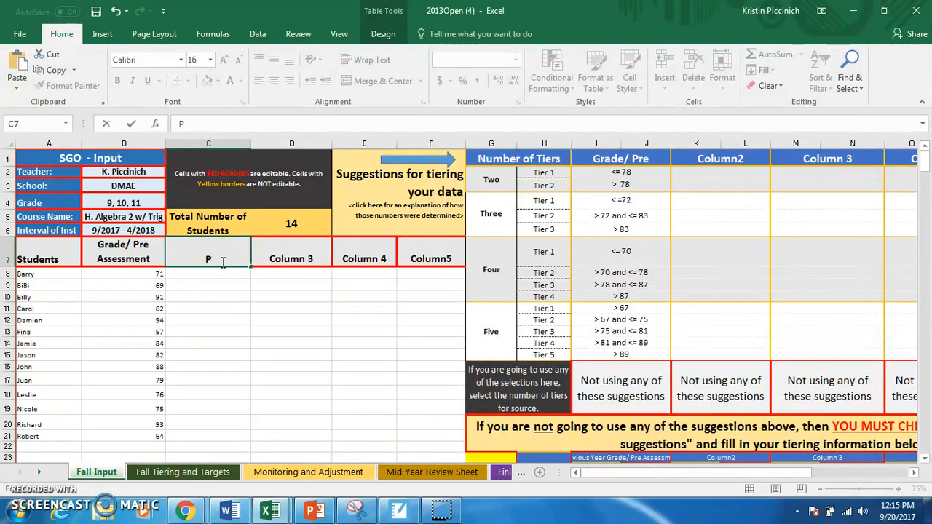
type("ost Assess")
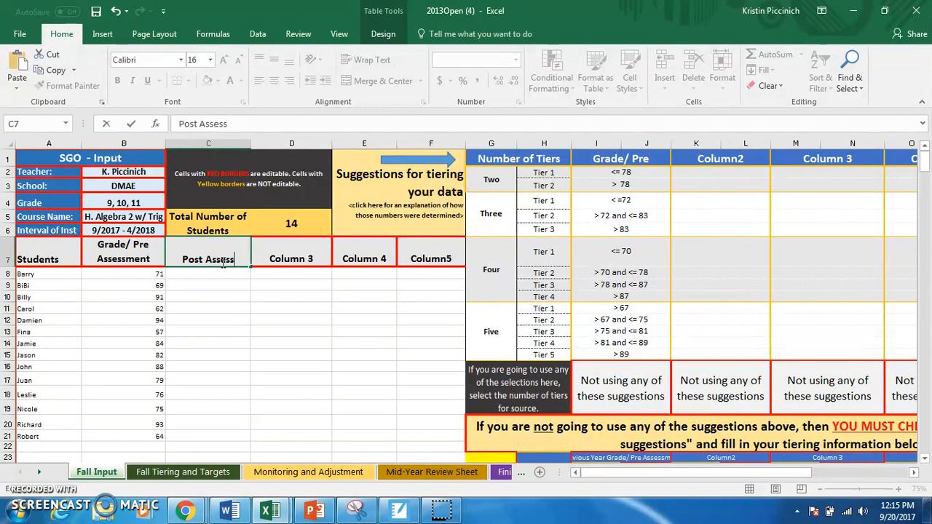
type("ment/ Uni")
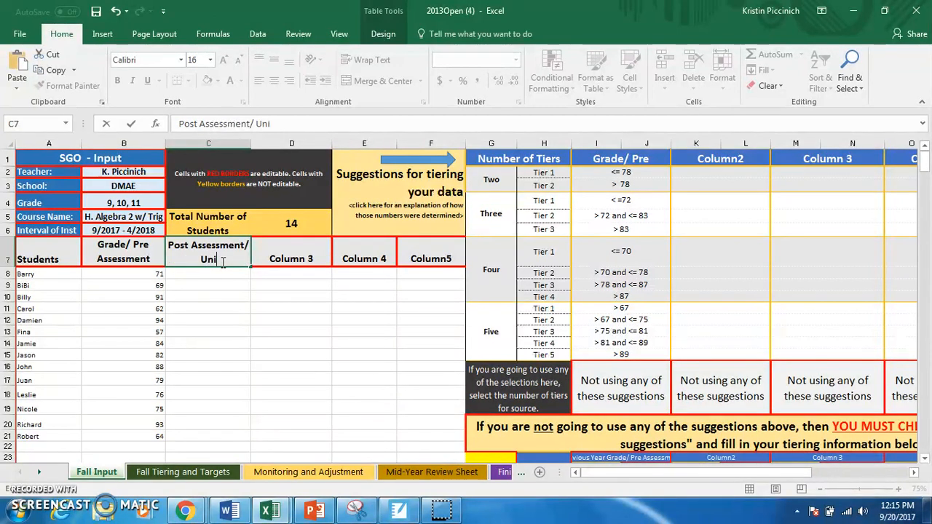
type("t 1 Test")
key("Return")
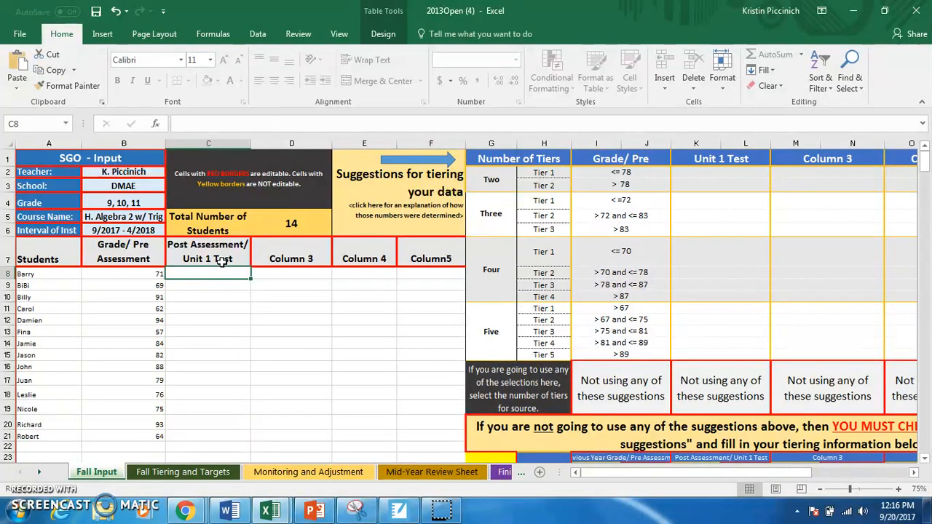
Copy the Assessment 1 scores in D2:D15 of Book1 and paste them into the 2013Open (4) workbook starting at C8.
left_click(312, 401)
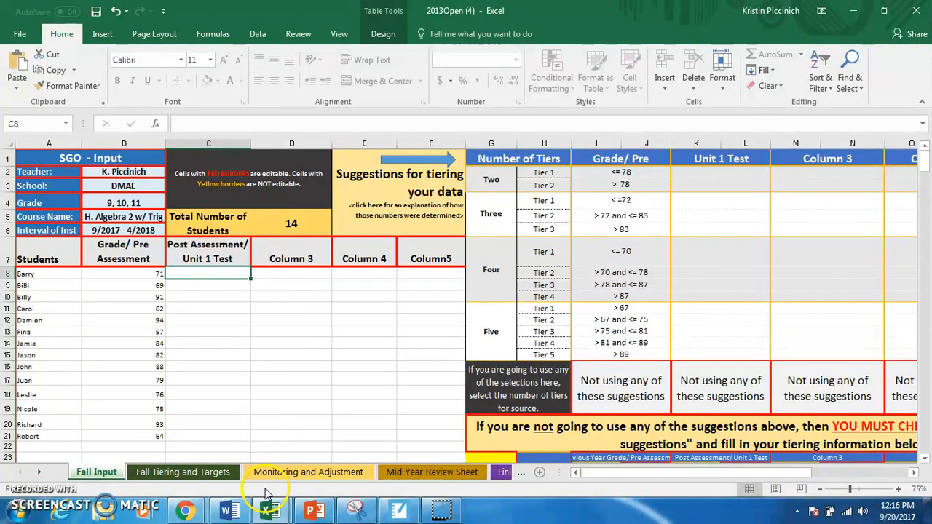
left_click(270, 510)
left_click(235, 393)
left_click_drag(291, 175, 296, 350)
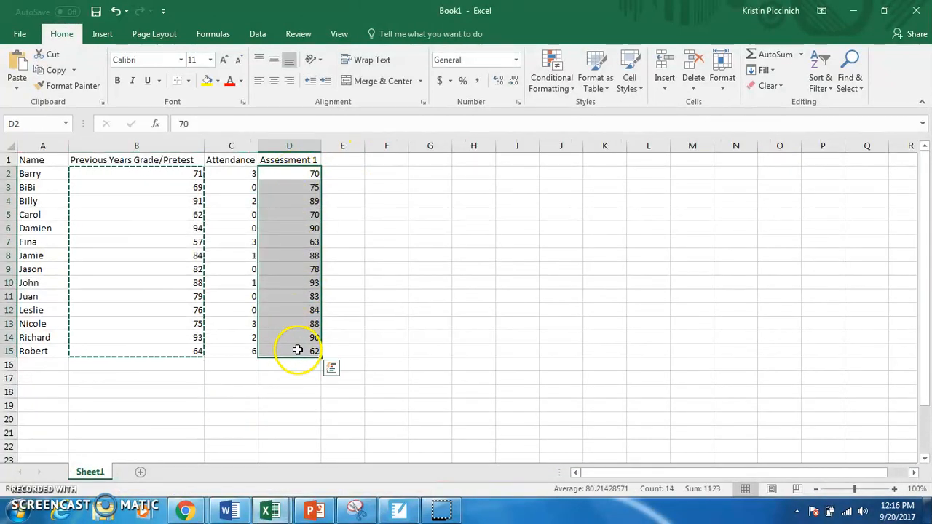
key("ctrl+c")
mouse_move(286, 516)
left_click(323, 475)
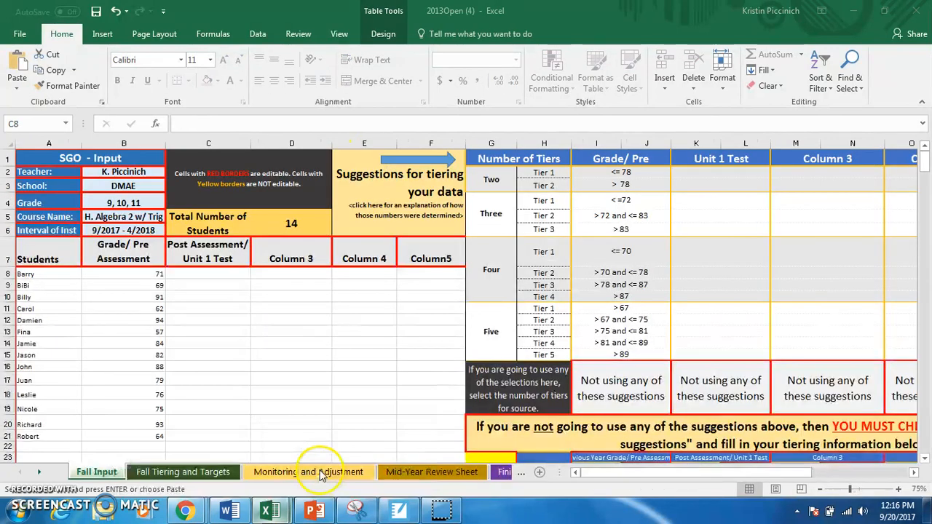
key("ctrl+v")
left_click(320, 319)
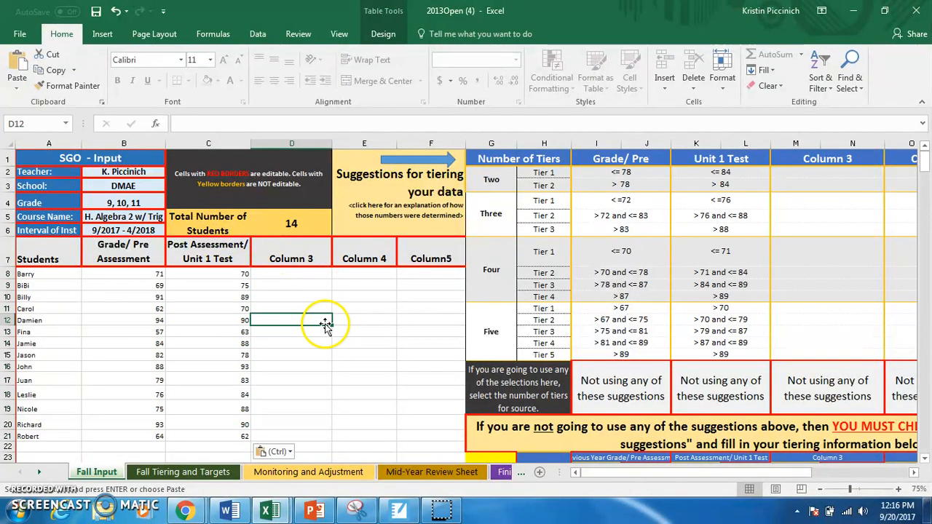
Replace the Column 3 heading in D7 with "Attendance".
left_click(313, 263)
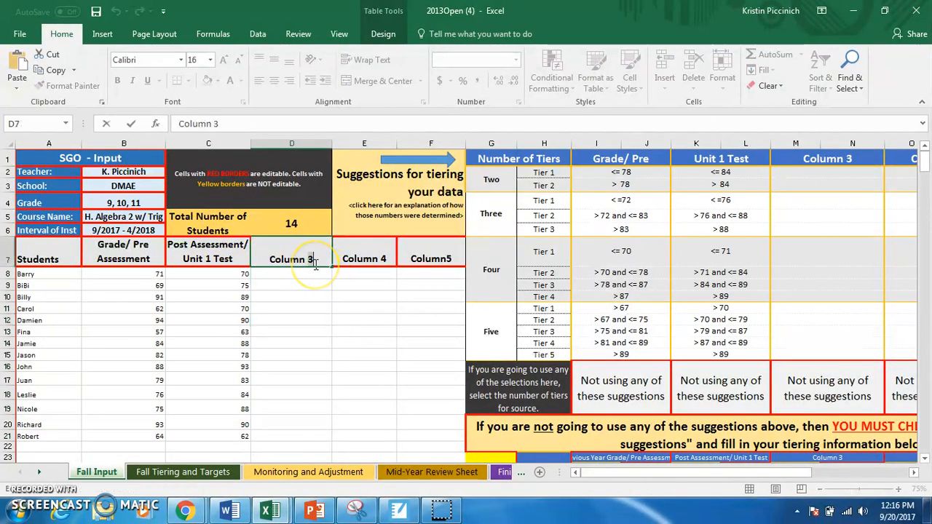
double_click(315, 264)
key("BackSpace")
key("BackSpace")
key("BackSpace")
key("BackSpace")
key("BackSpace")
key("BackSpace")
key("BackSpace")
key("BackSpace")
type("Attendance")
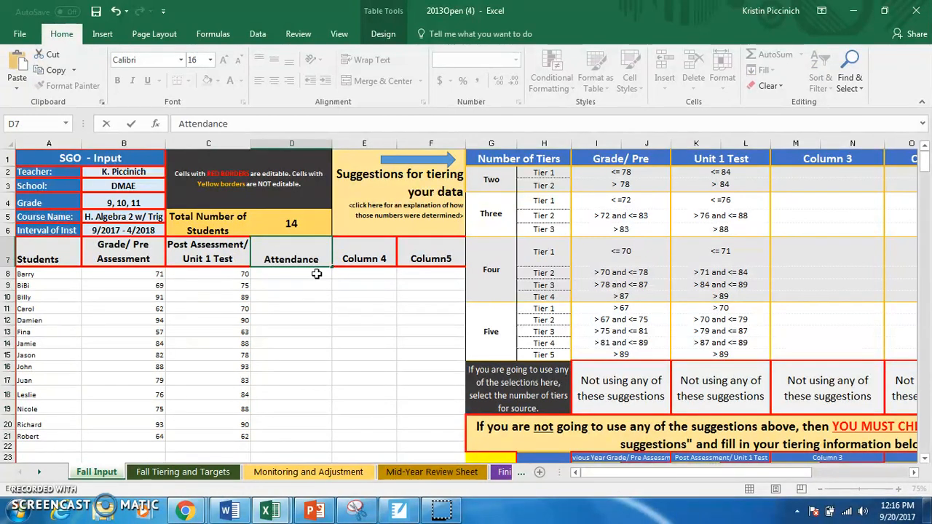
key("Return")
Copy the attendance values in C2:C15 of Book1 and paste them into the 2013Open (4) workbook starting at D8.
left_click(227, 512)
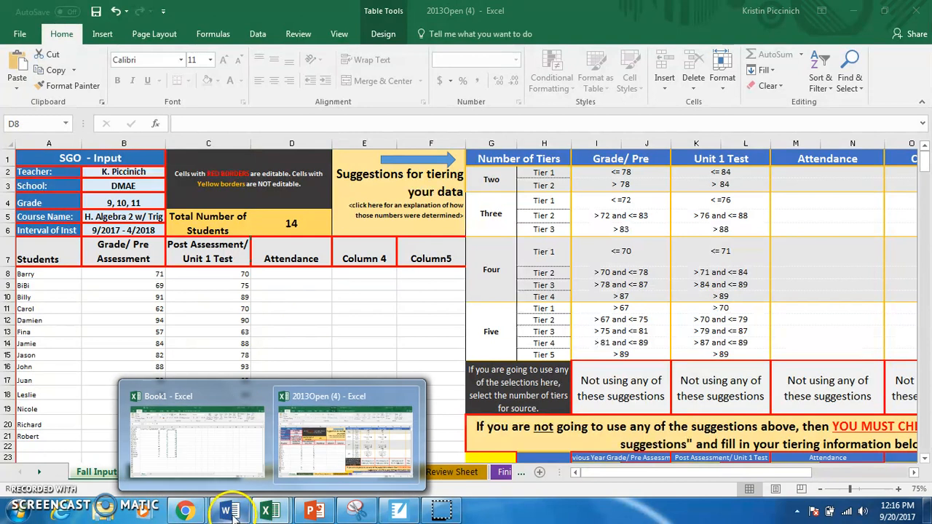
left_click(235, 473)
left_click_drag(231, 175, 245, 354)
key("ctrl+c")
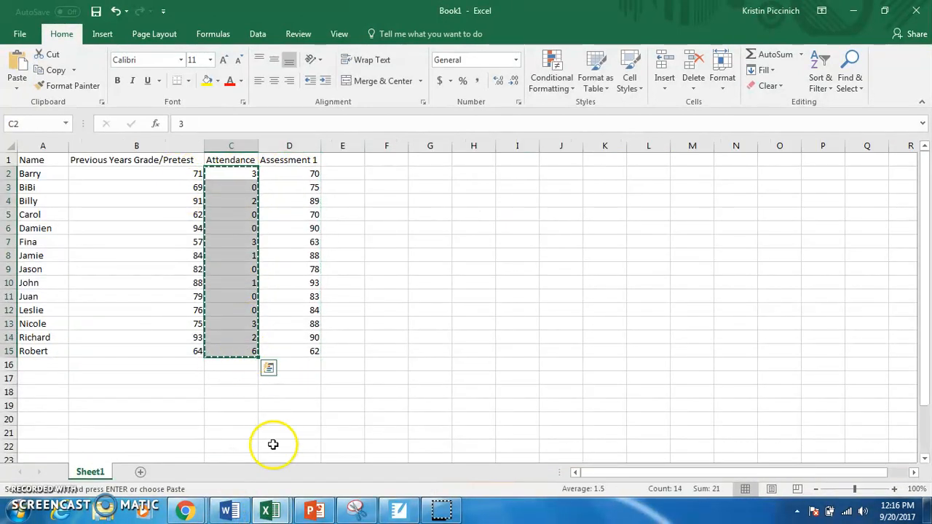
left_click(269, 512)
left_click(342, 448)
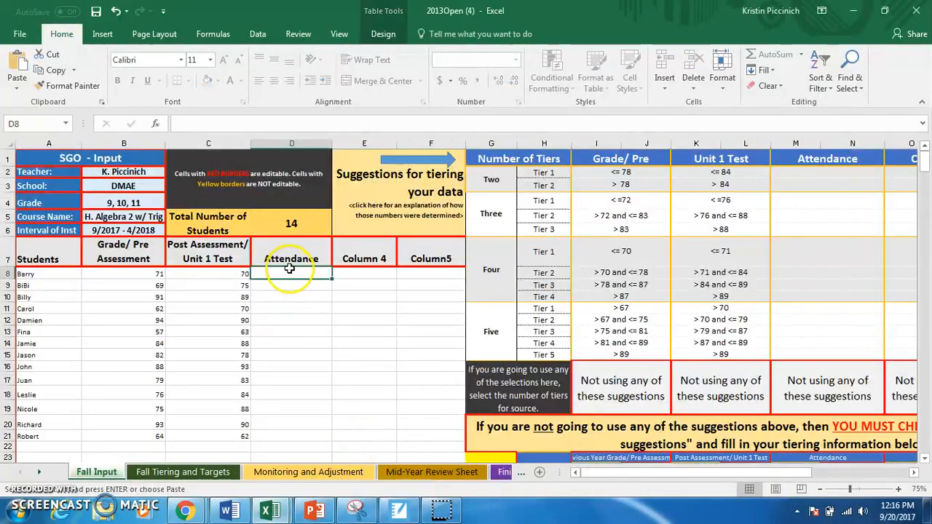
key("ctrl+v")
left_click(368, 302)
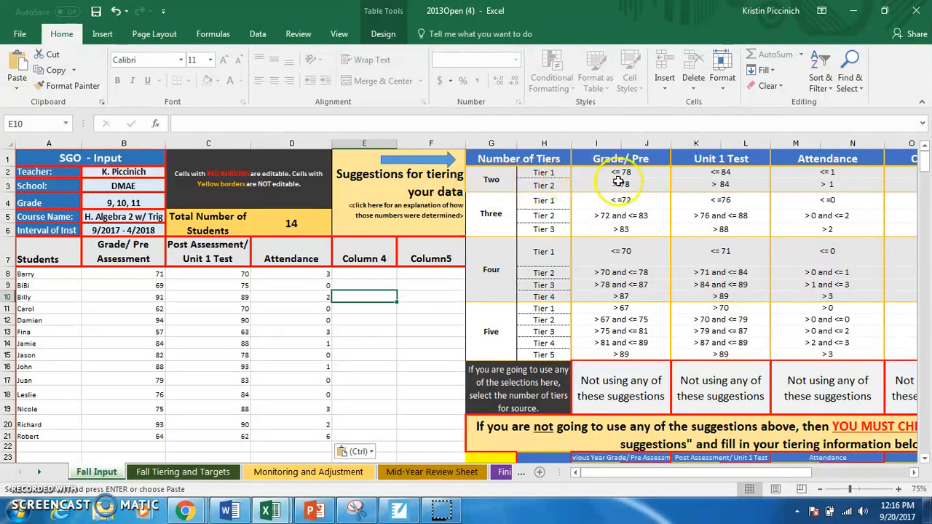
Set the number of tiers to 2 for both the Grade/Pre and Unit 1 Test data sources in row 16.
left_click(642, 378)
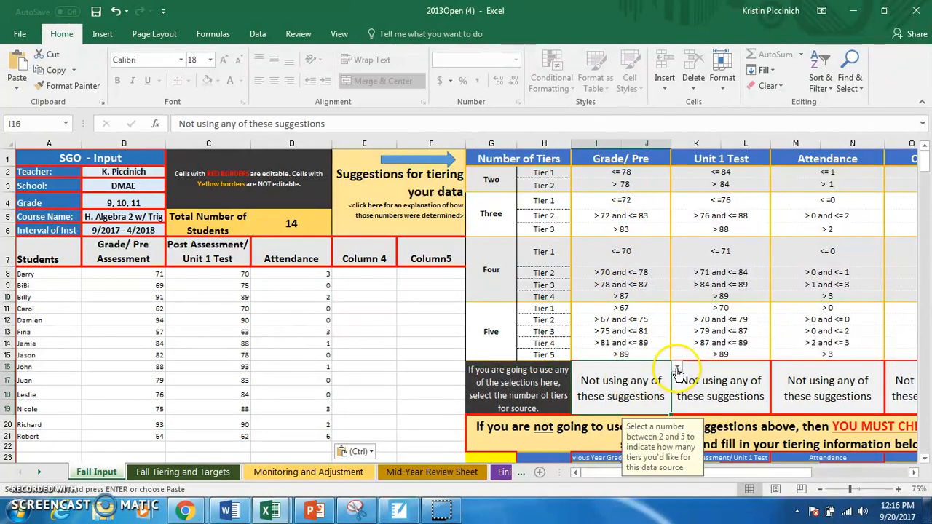
left_click(676, 371)
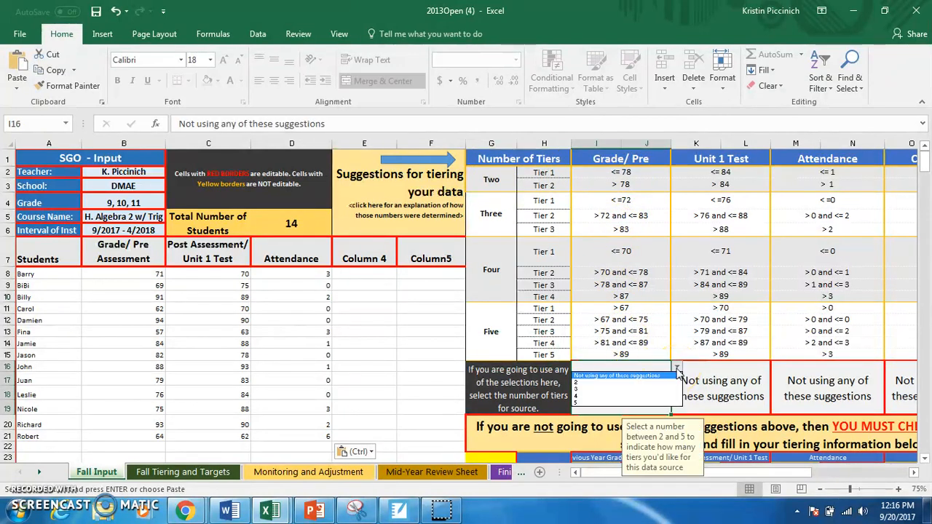
left_click(669, 385)
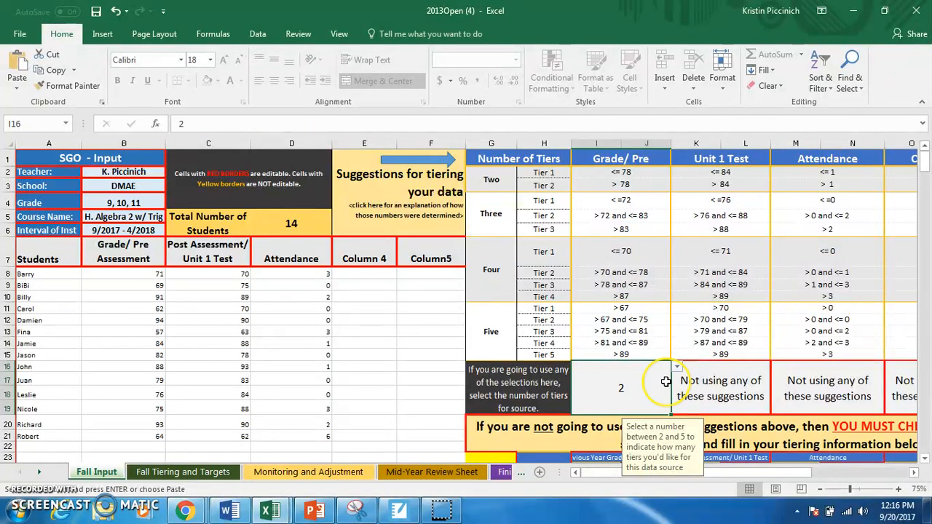
left_click(737, 380)
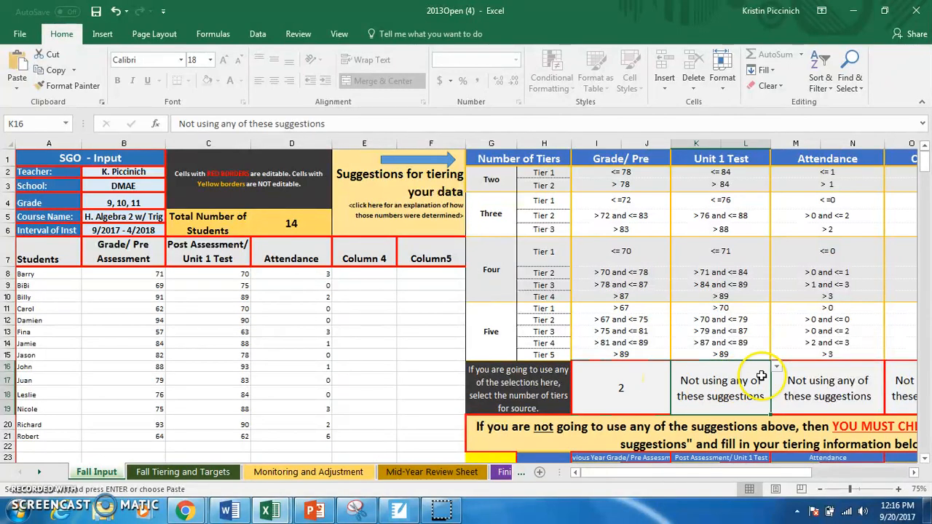
left_click(777, 368)
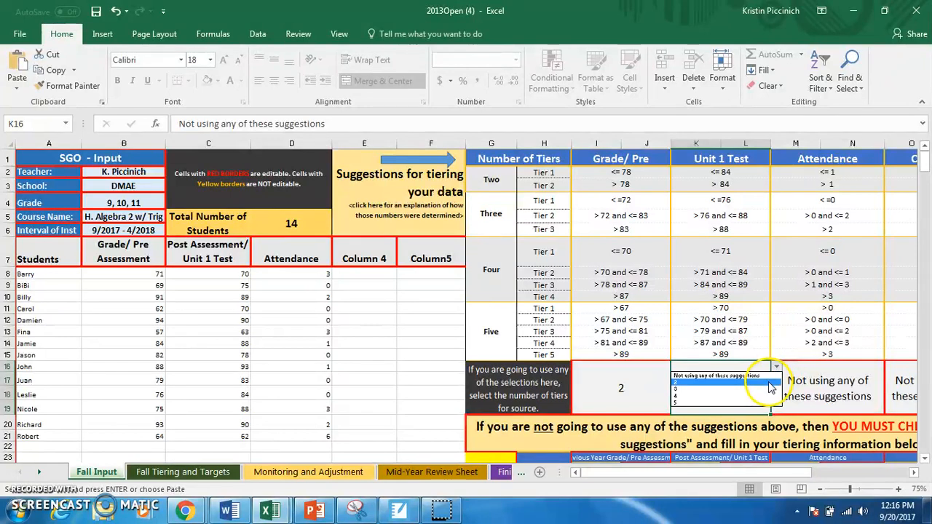
left_click(770, 386)
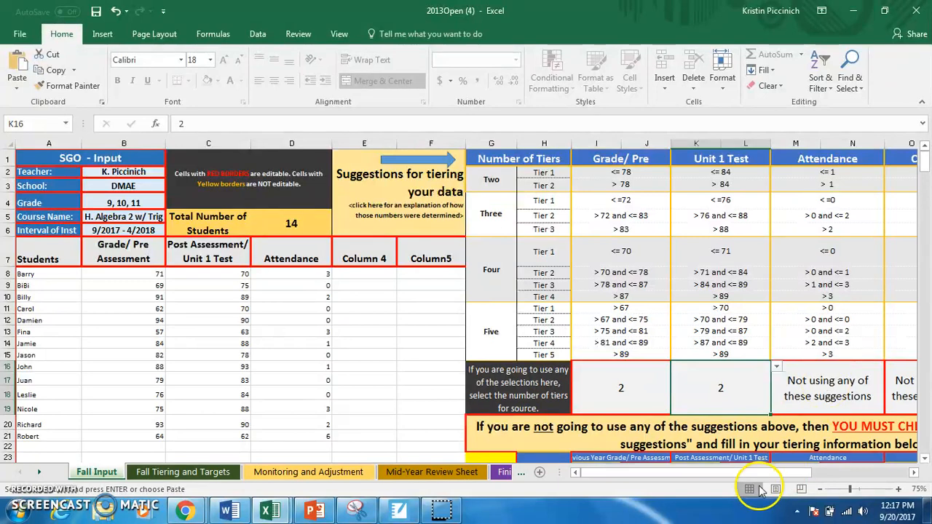
Enter 3 as the Attendance Hi value for Tier 1 in N25 of the custom tiering table.
left_click_drag(756, 474, 772, 475)
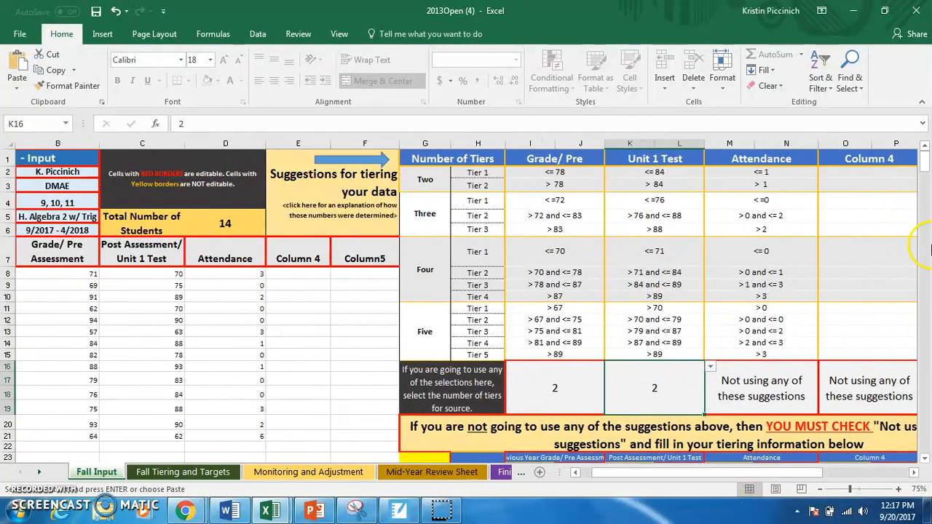
mouse_move(925, 174)
left_mouse_down()
mouse_move(927, 167)
mouse_move(927, 180)
left_mouse_up()
left_click(795, 392)
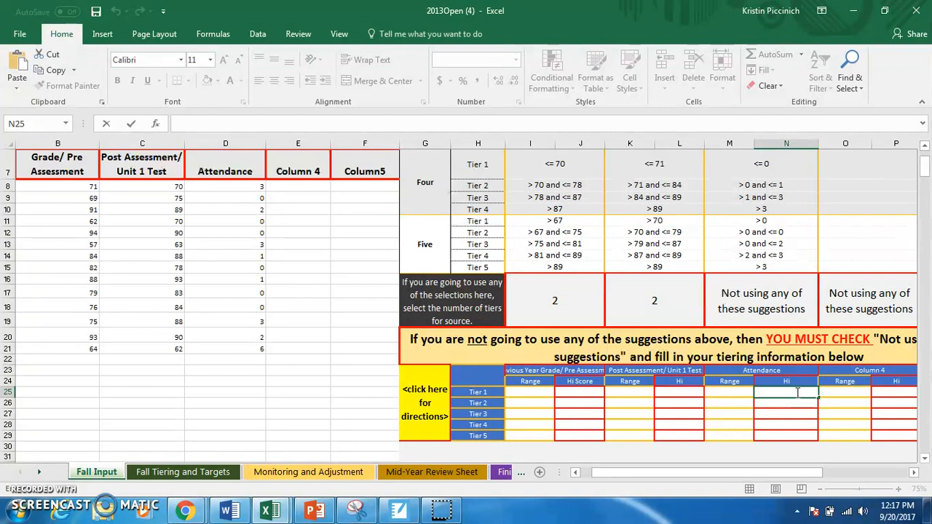
type("3")
key("Return")
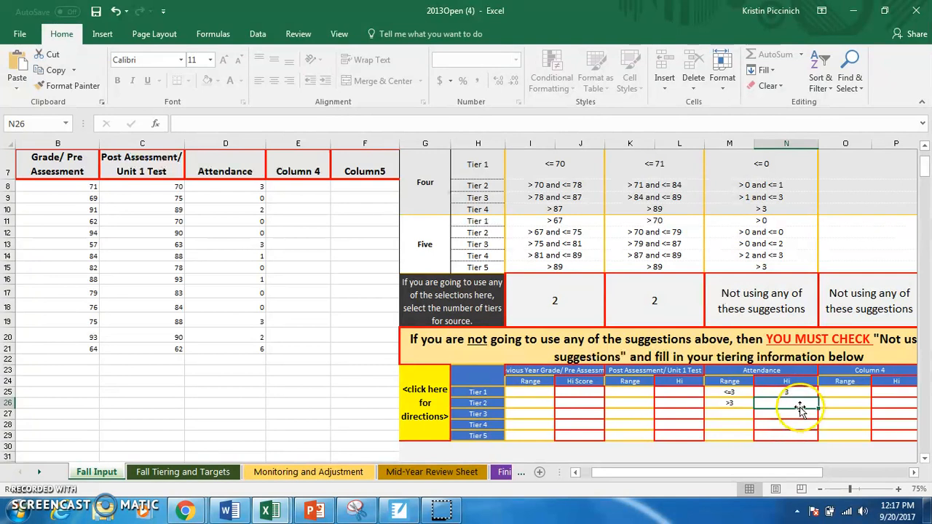
Change the number of tiers to 3 for both the Grade/Pre and Unit 1 Test data sources in row 16.
left_click(590, 299)
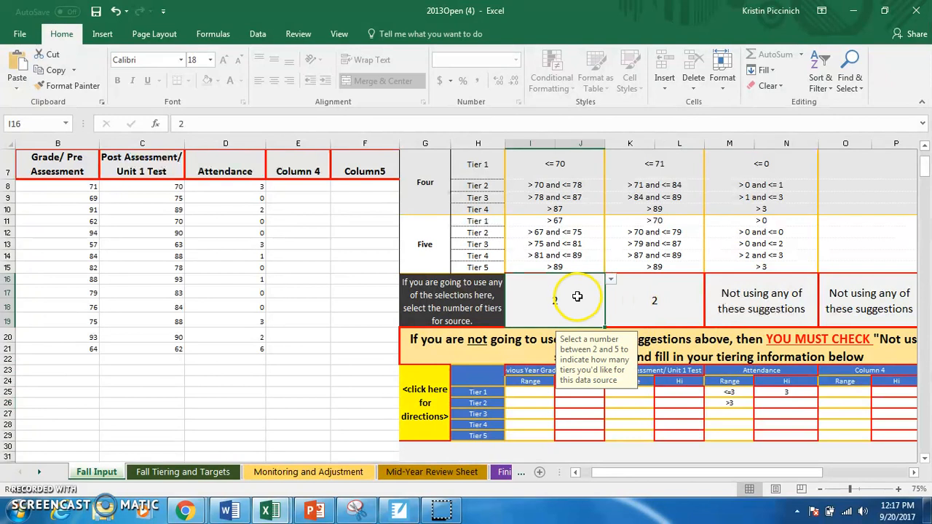
left_click(612, 281)
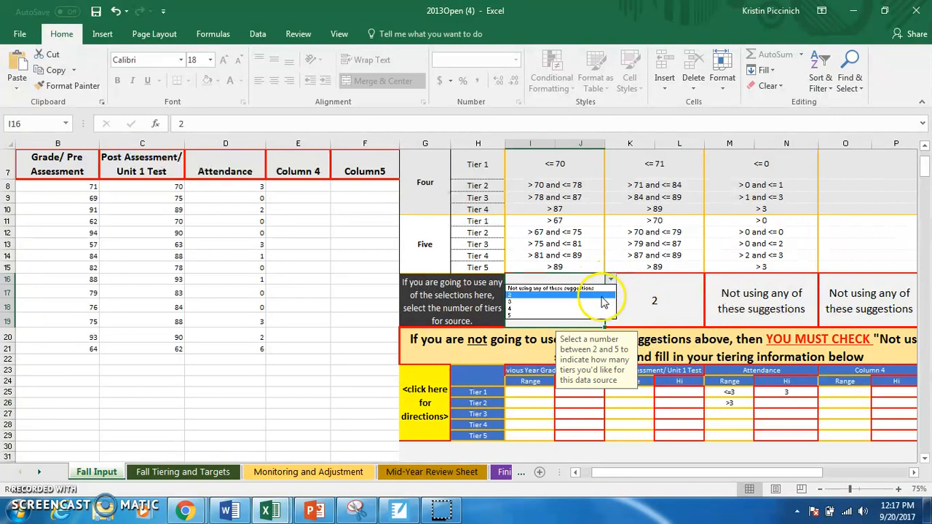
left_click(603, 303)
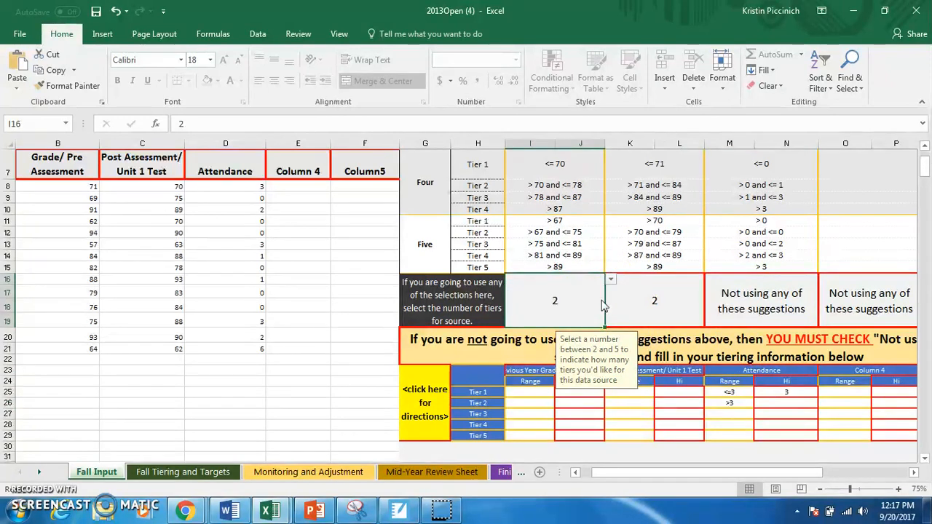
left_click(639, 298)
left_click(712, 278)
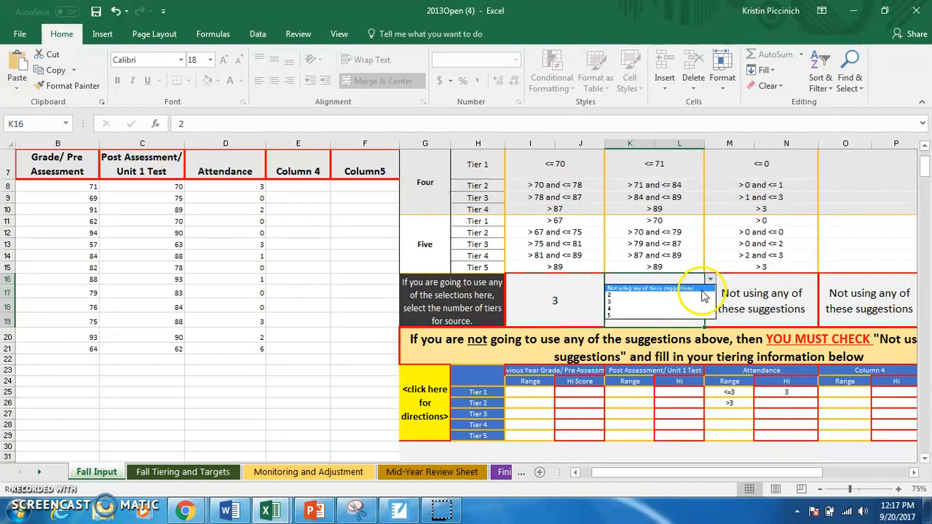
left_click(700, 305)
Set the Attendance Hi values in the custom tiering table to 1 for Tier 1 and 3 for Tier 2.
left_click(763, 300)
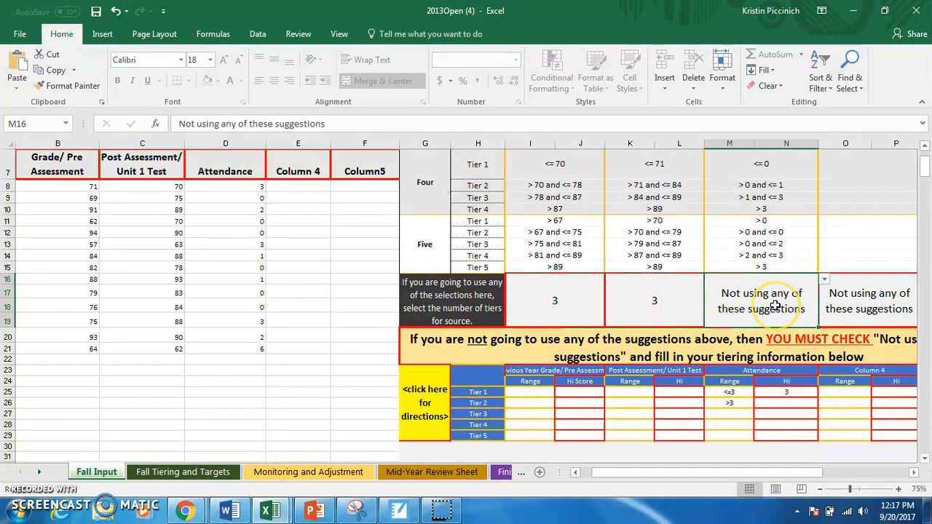
left_click(786, 392)
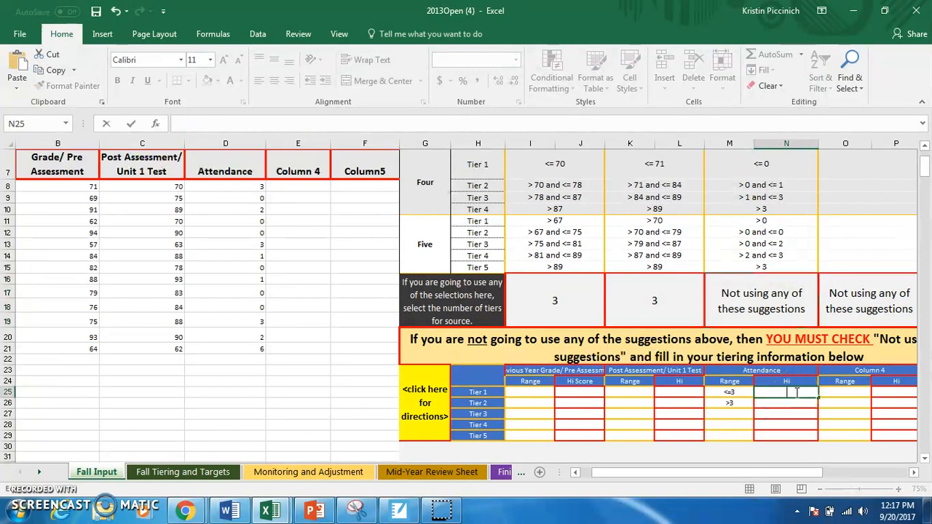
type("1")
key("Return")
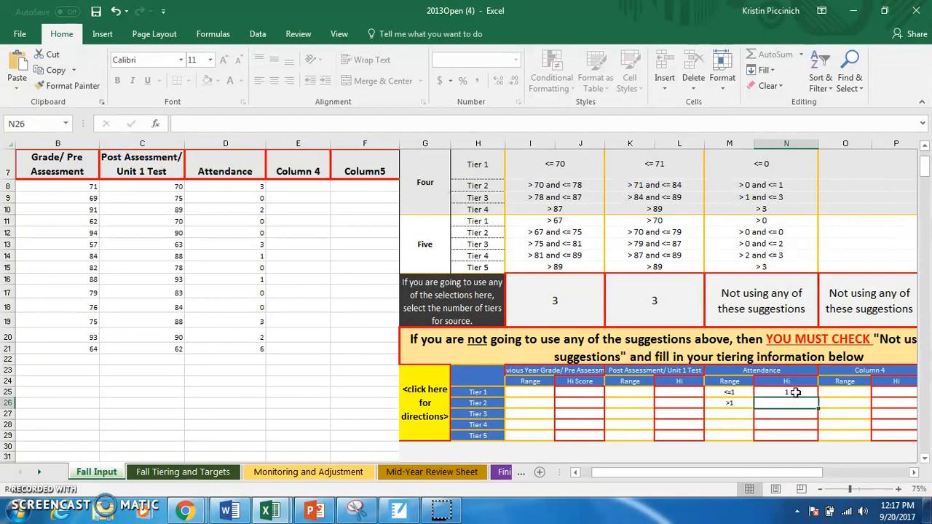
type("3")
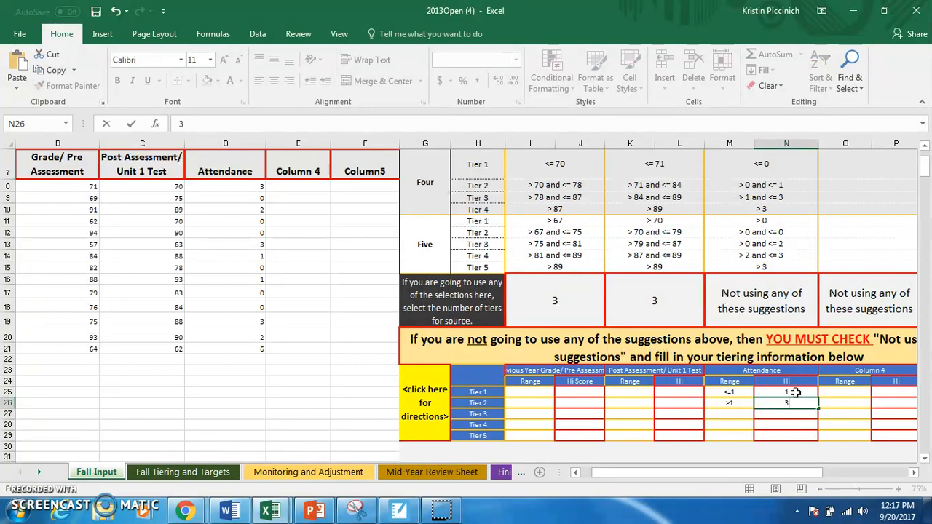
key("Return")
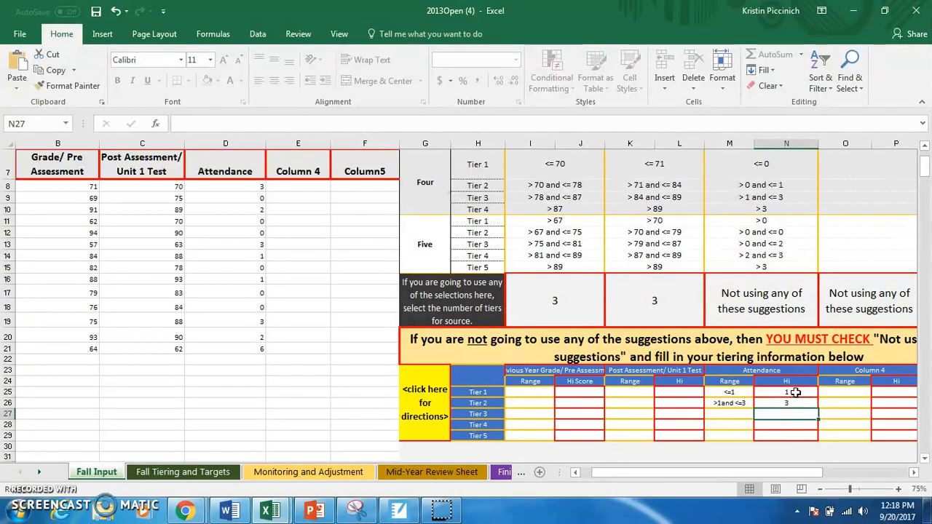
Open the Fall Tiering and Targets sheet and override the first student's tier in H8 with Tier 2.
left_click(187, 473)
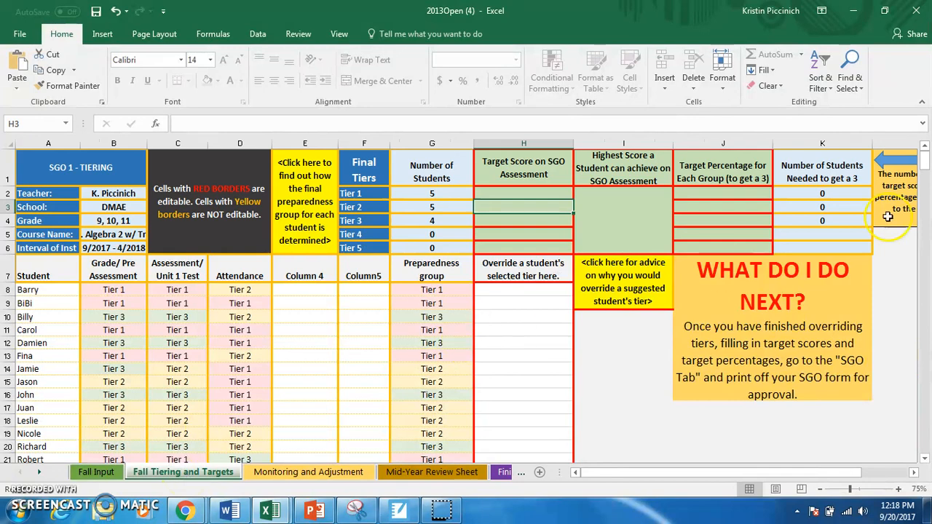
left_click_drag(923, 155, 925, 162)
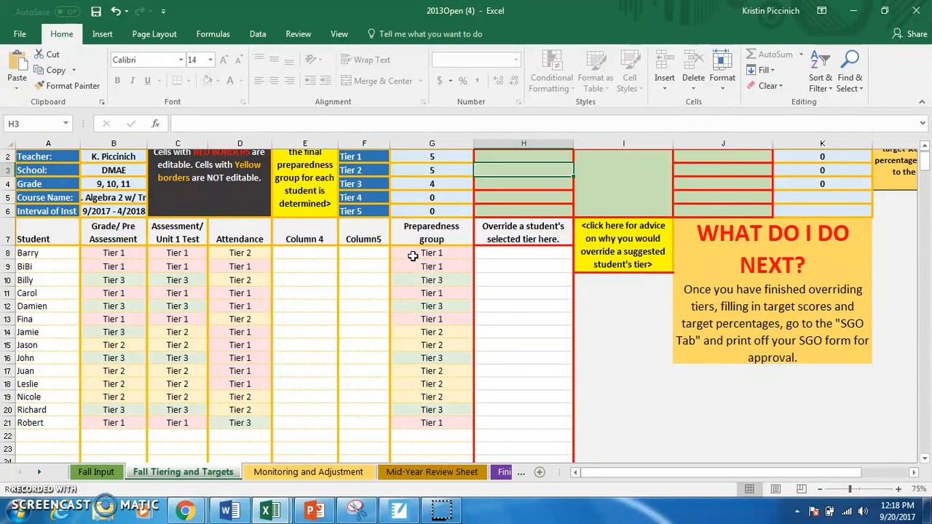
left_click(510, 262)
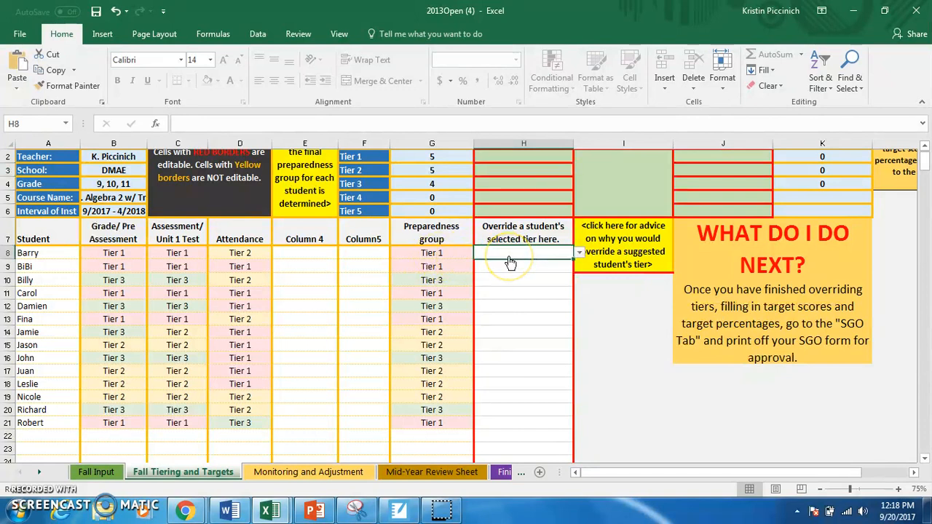
left_click(580, 253)
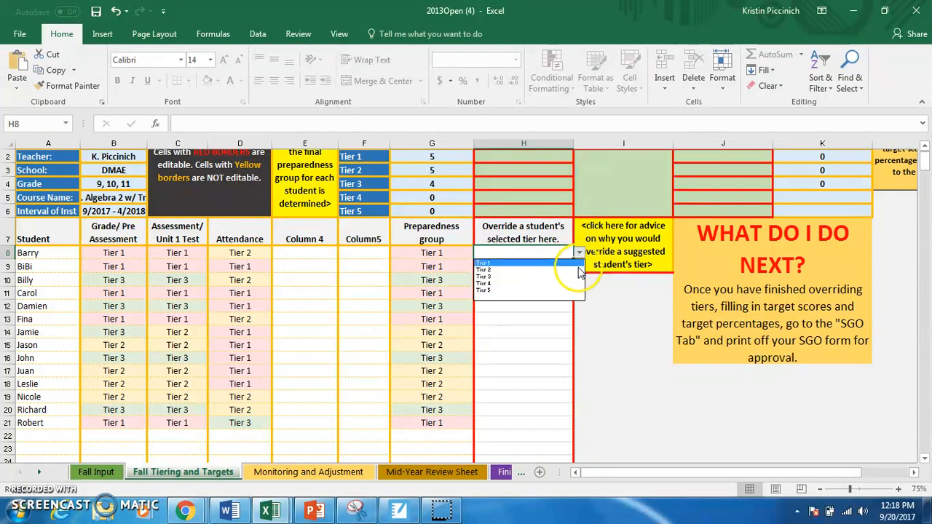
left_click(579, 269)
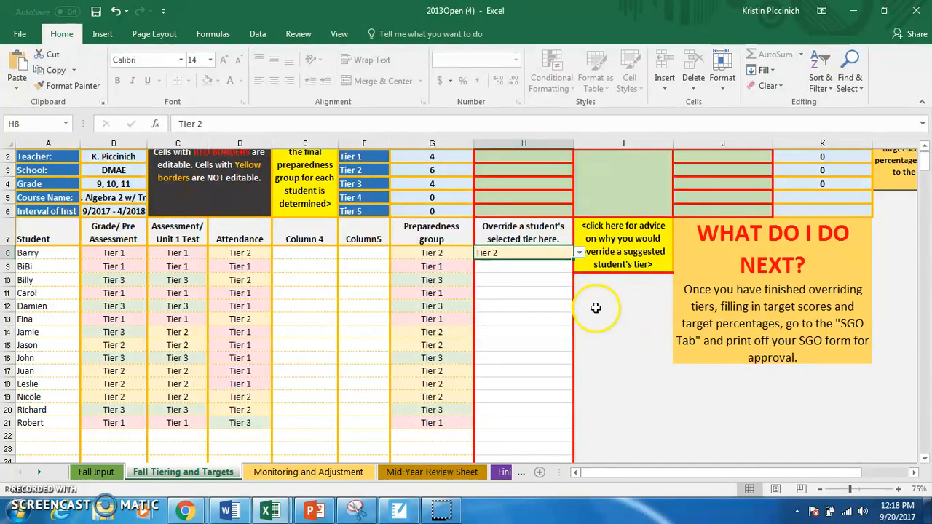
left_click(546, 294)
Change the first student's tier override in H8 to Tier 1.
left_click(548, 257)
left_click(579, 253)
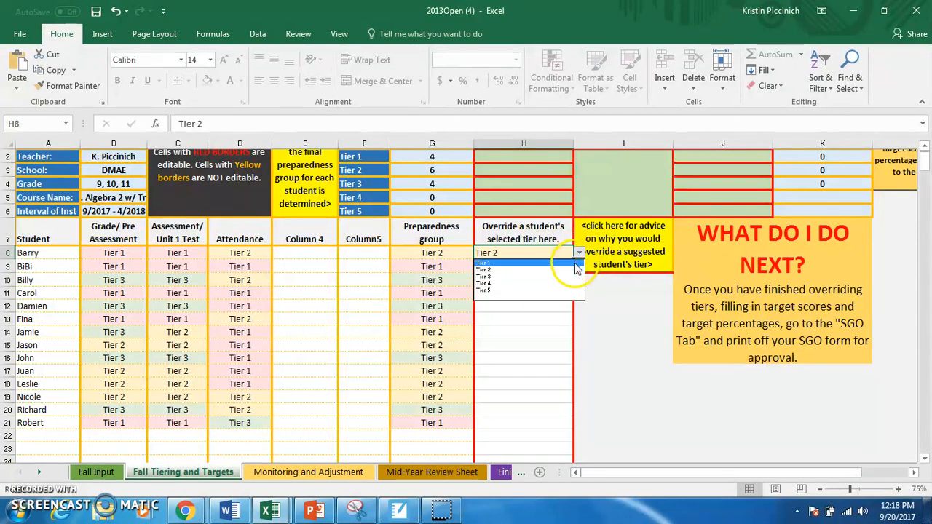
left_click(561, 263)
left_click(924, 146)
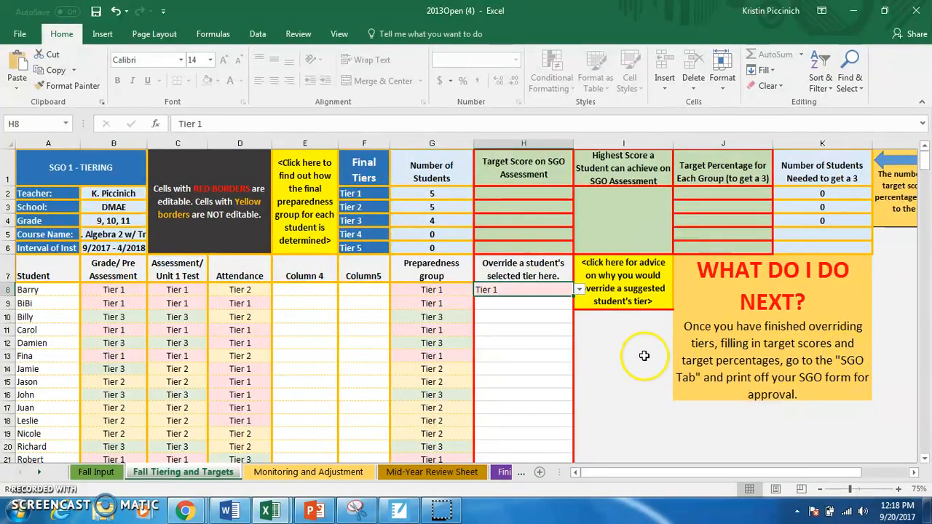
Clear the first student's tier override in H8 by choosing the blank option.
left_click(579, 290)
left_click(558, 300)
left_click(578, 290)
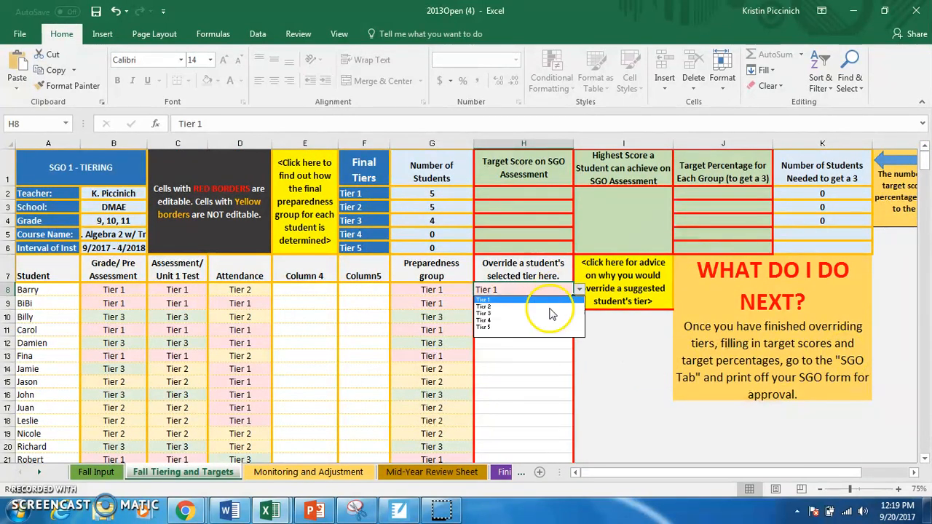
left_click(548, 334)
left_click(546, 333)
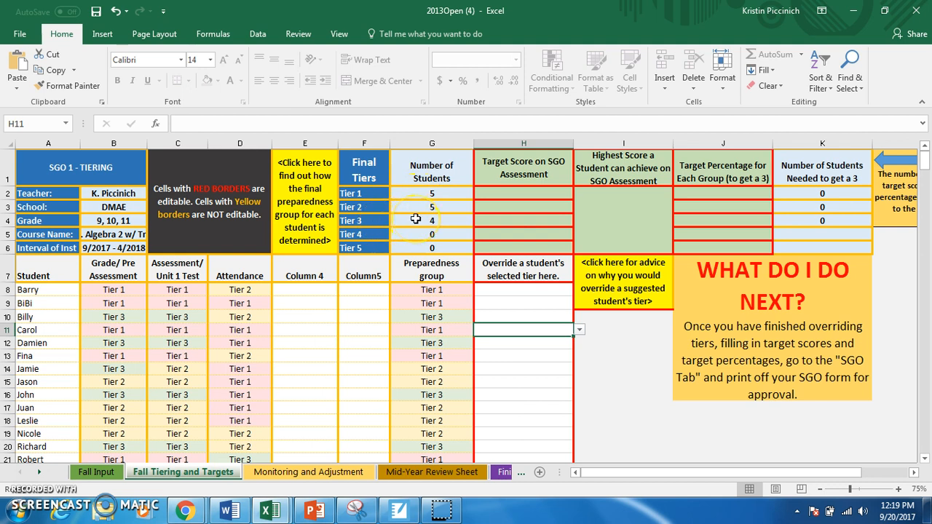
Enter the target scores on the SGO assessment in H2:H4 as 85 for Tier 1, 75 for Tier 2 and 65 for Tier 3.
left_click(530, 194)
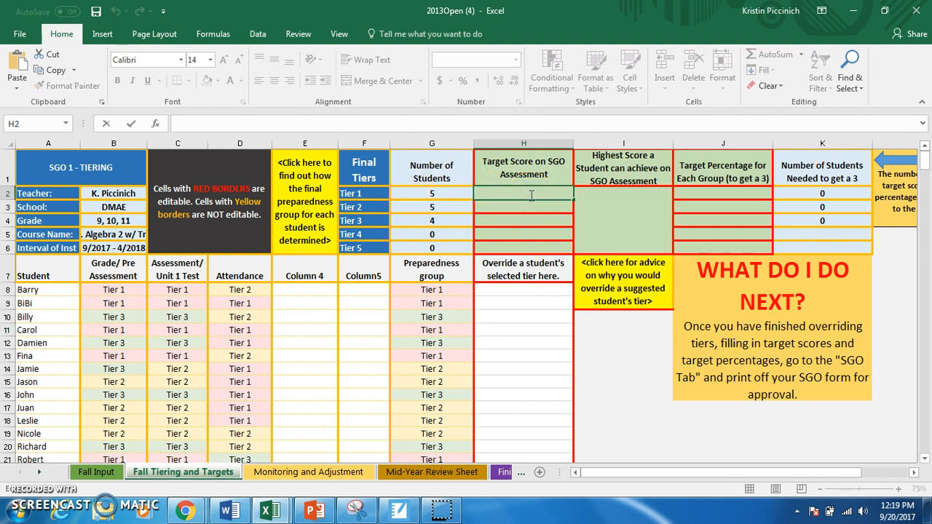
type("85")
key("Return")
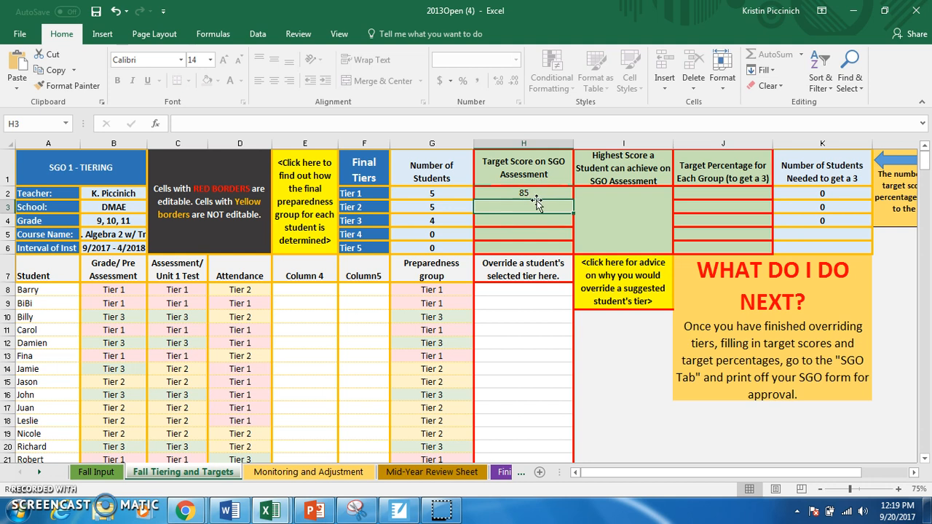
type("75")
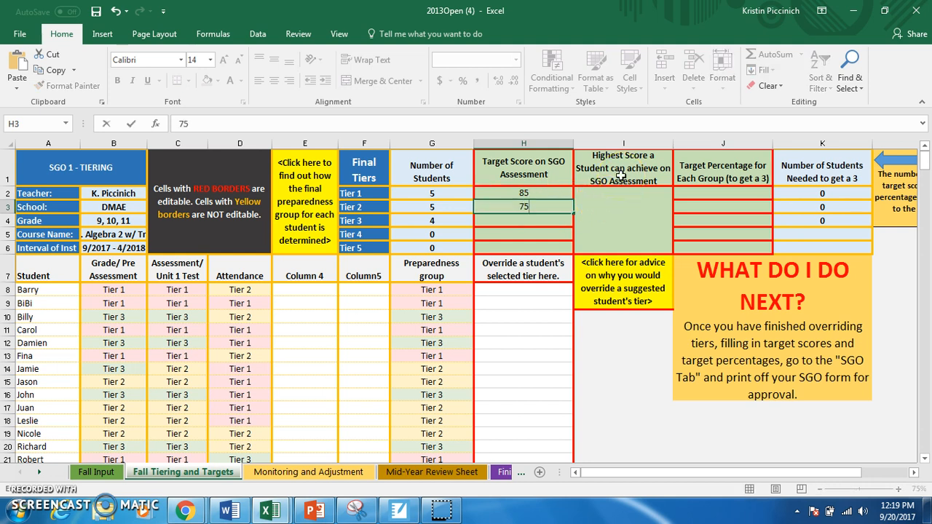
key("Return")
type("65")
key("Return")
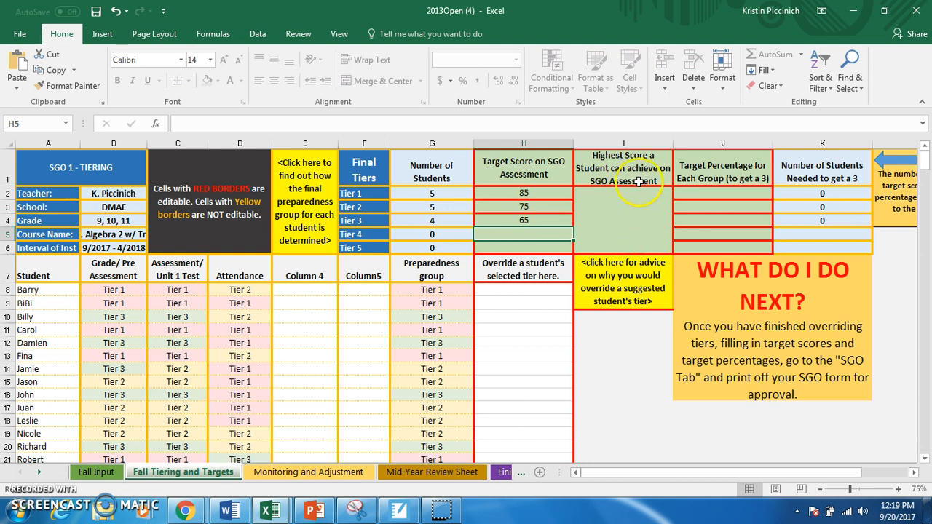
Set the highest score a student can achieve on the SGO assessment to 100.
double_click(637, 206)
type("100")
key("Return")
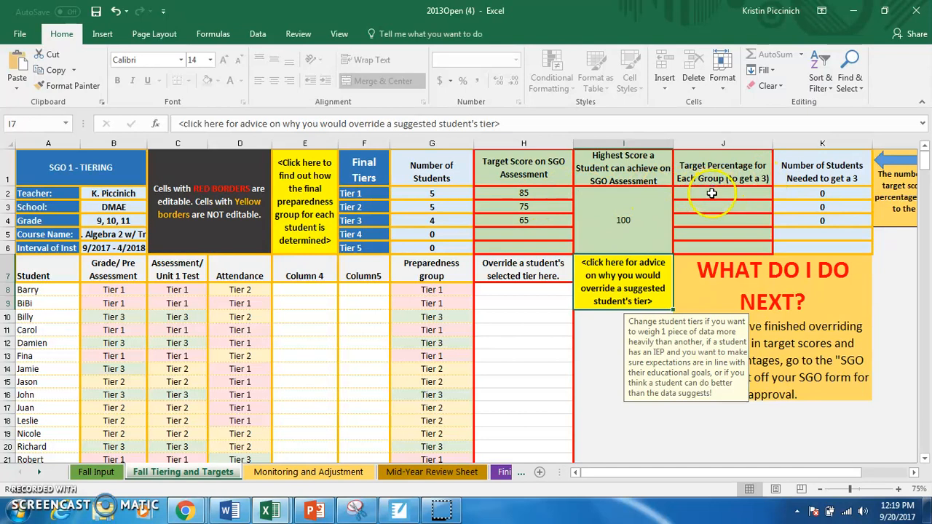
Set the target percentage to get a 3 to 70% for Tier 1, Tier 2 and Tier 3 in J2:J4.
left_click(713, 192)
type("70%")
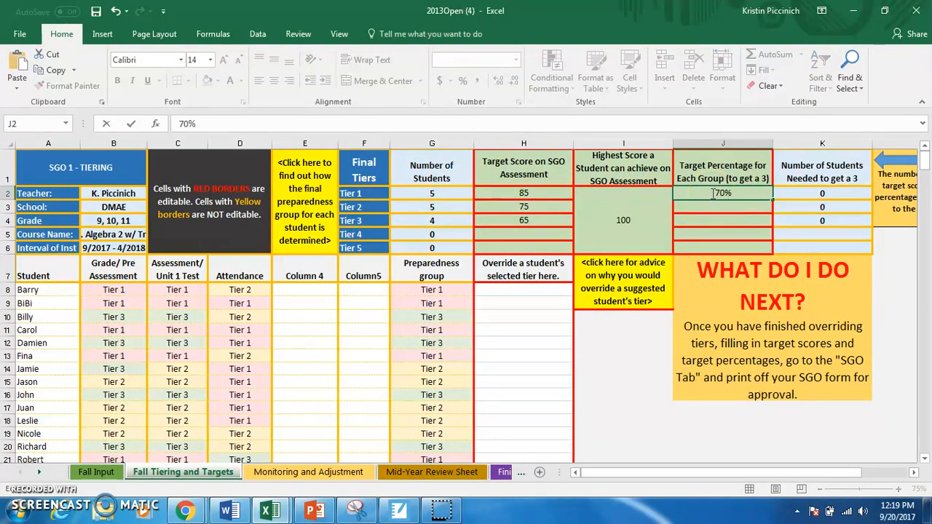
key("Return")
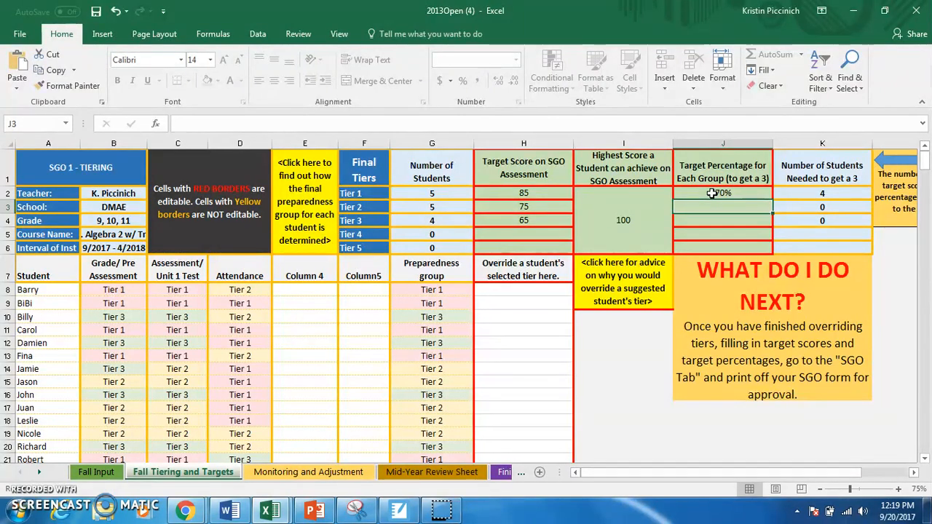
left_click(695, 203)
type("70%")
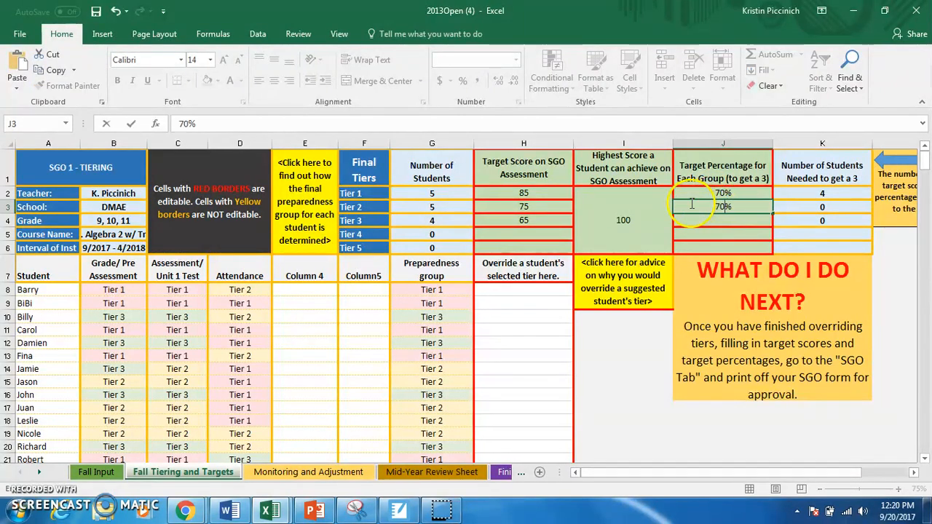
key("Return")
type("70%")
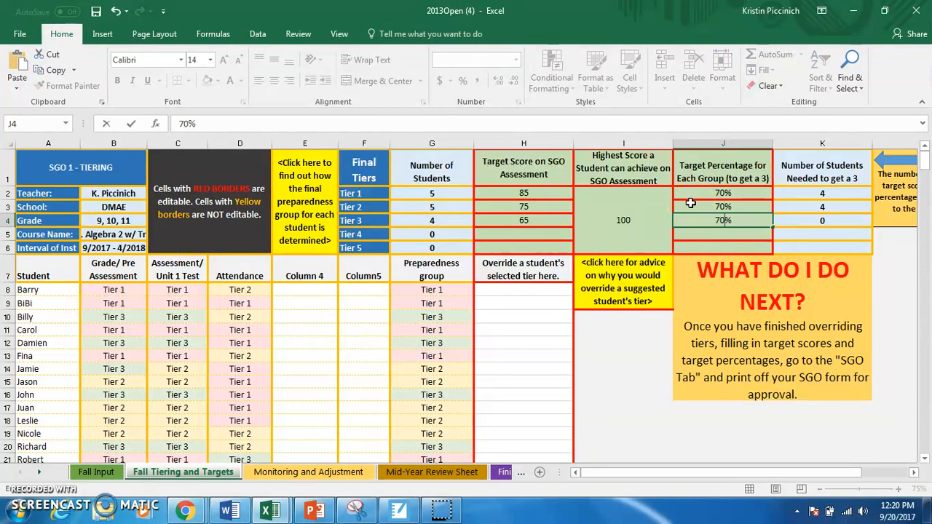
key("Return")
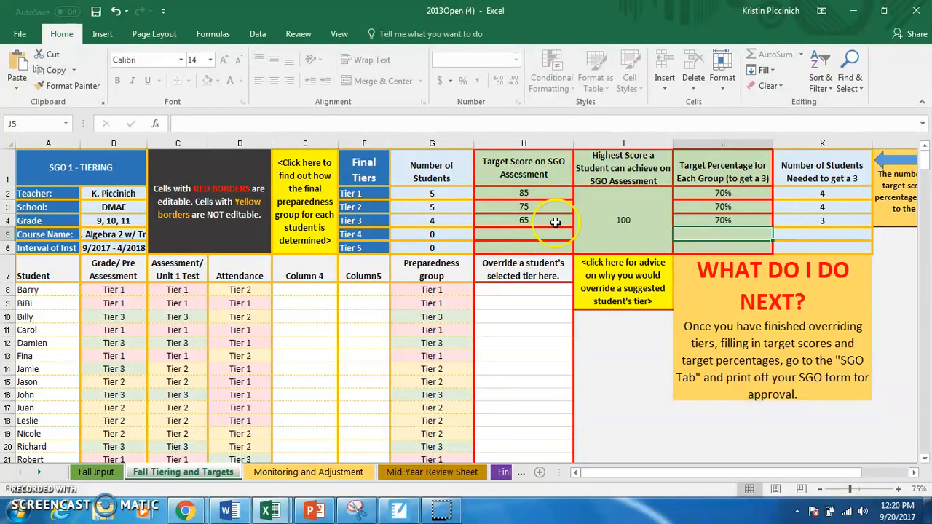
Try to enter the Tier 1 target percentage in J2 as 70 without a percent sign, and correct it to 70%.
left_click(741, 193)
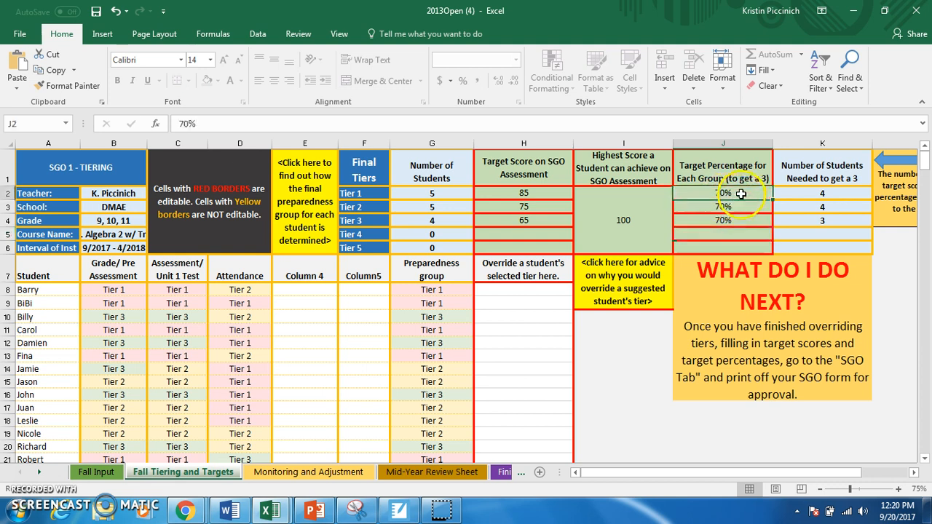
type("70")
key("Return")
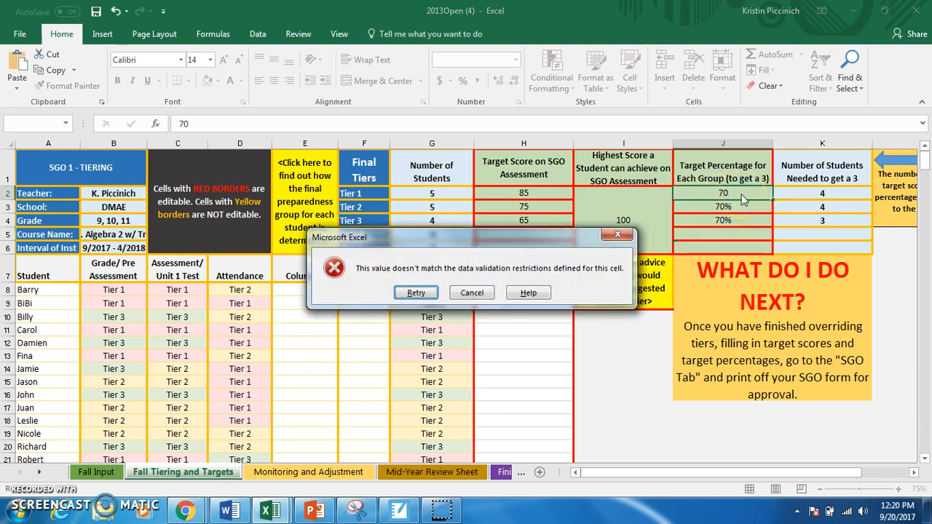
left_click(416, 293)
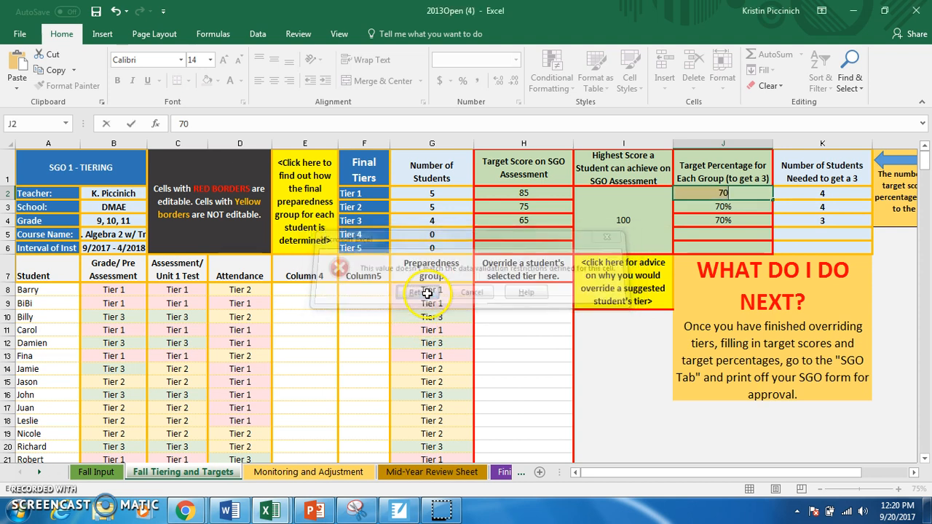
left_click(739, 197)
key("Return")
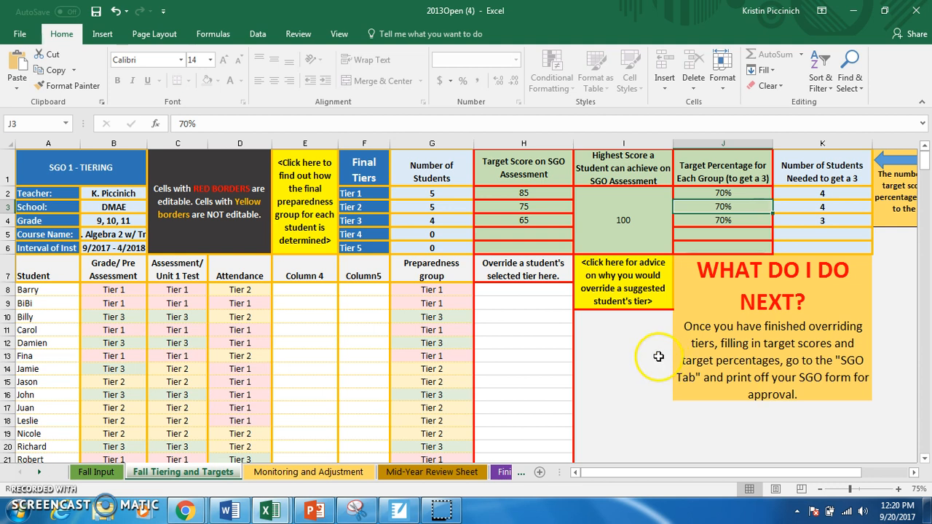
Change the target percentages for Tiers 1, 2 and 3 in J2:J4 to 60%.
left_click(721, 193)
type("60")
key("Return")
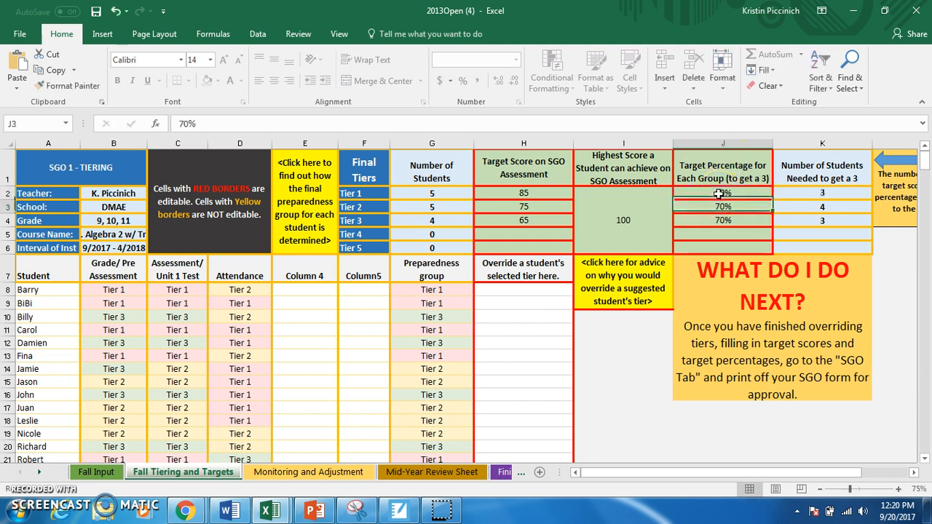
left_click(726, 202)
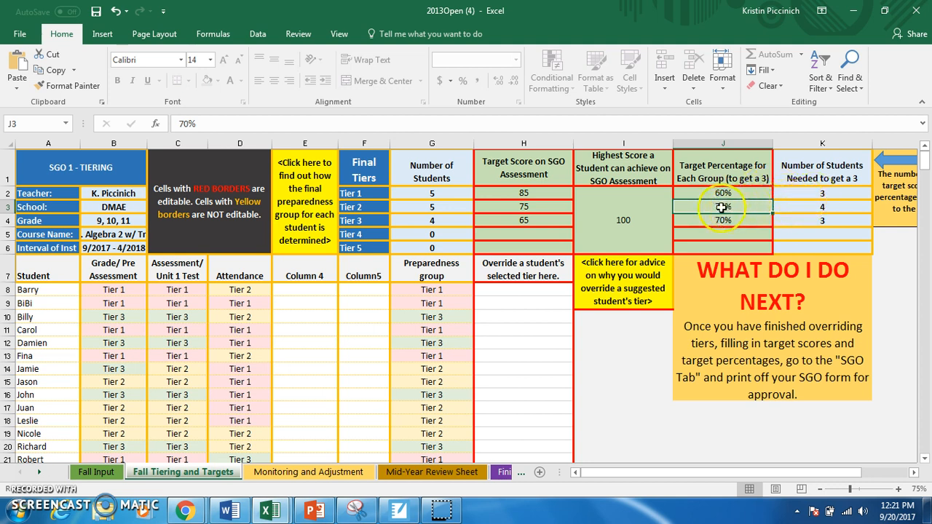
type("0")
type("6")
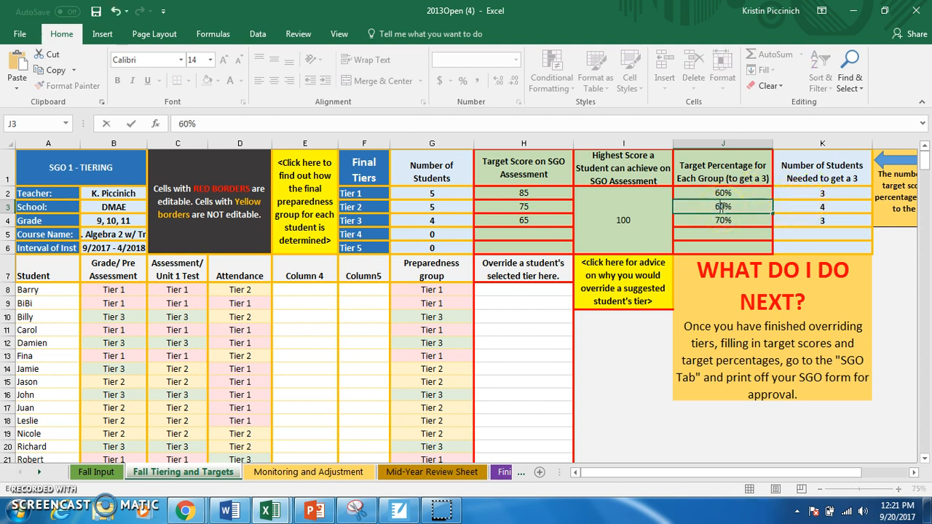
double_click(720, 220)
key("BackSpace")
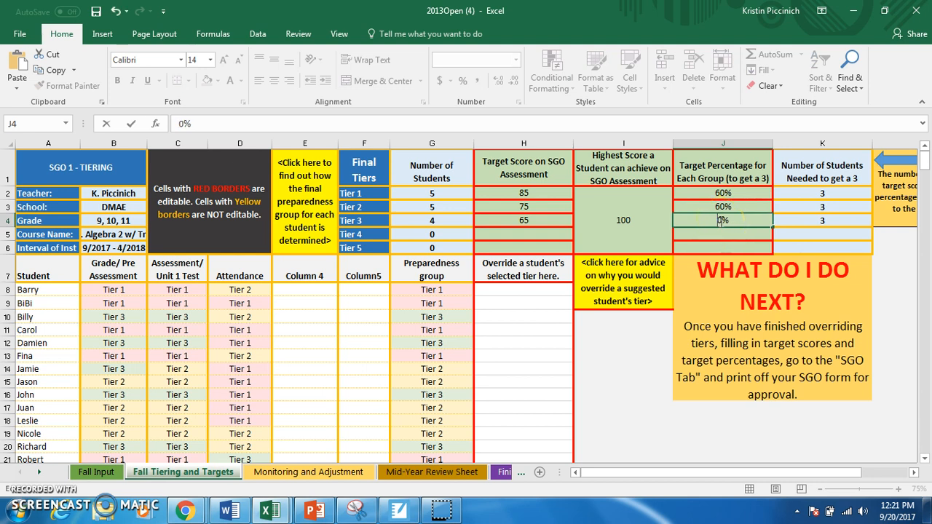
type("6")
key("Return")
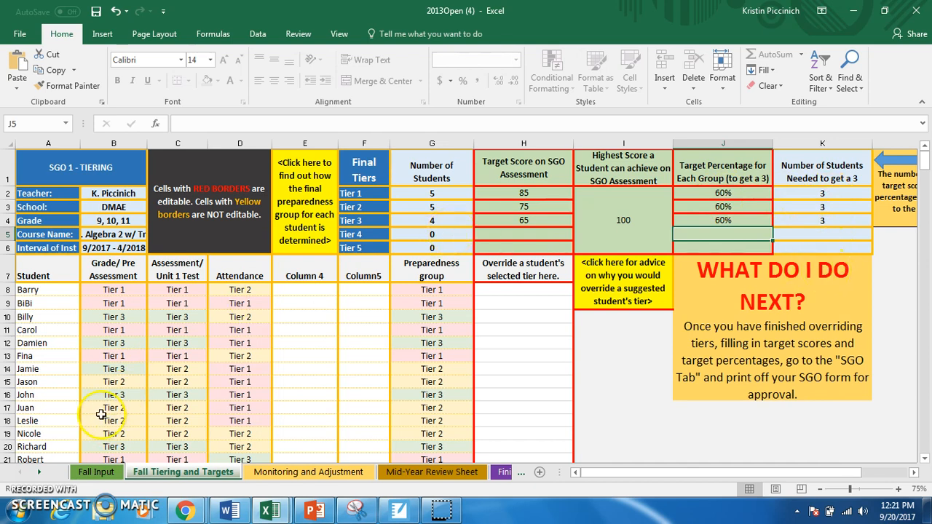
Return the target percentages for Tiers 1 to 3 in J2:J4 to 70%.
left_click(721, 193)
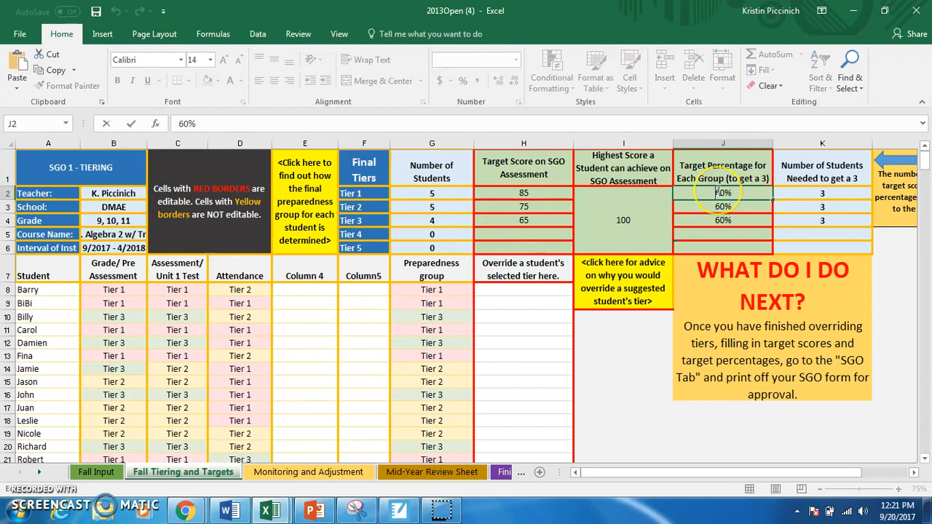
type("70")
key("Return")
type("70")
key("Return")
type("70")
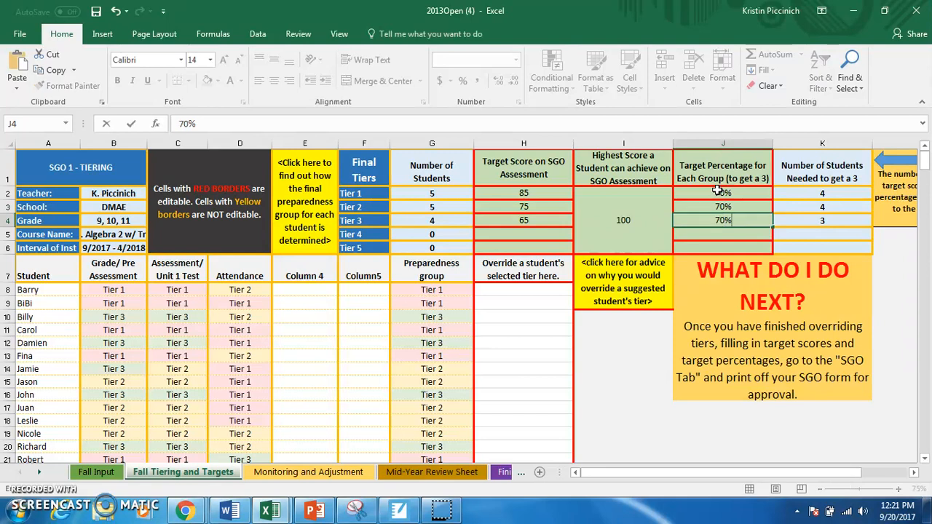
key("Return")
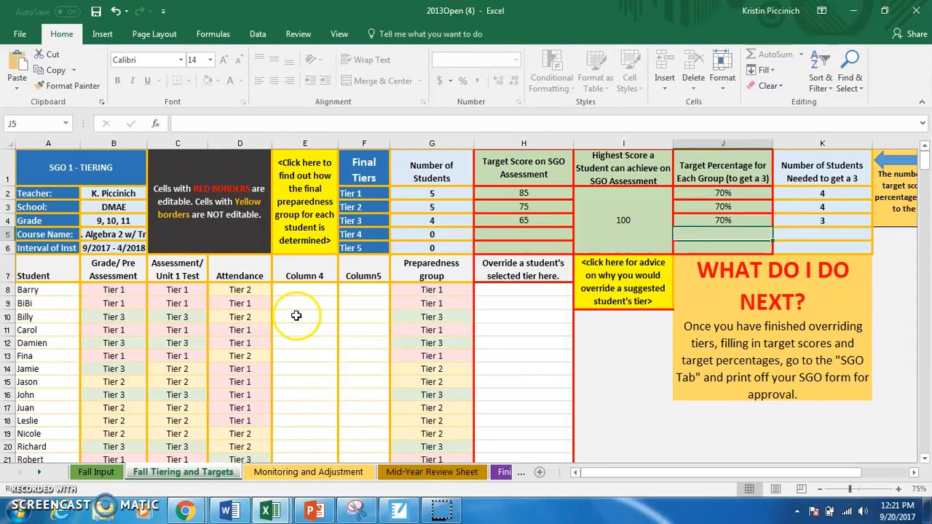
Open the SGO Form sheet and go to its Standards, Rationale and Assessment Method section.
left_click(513, 473)
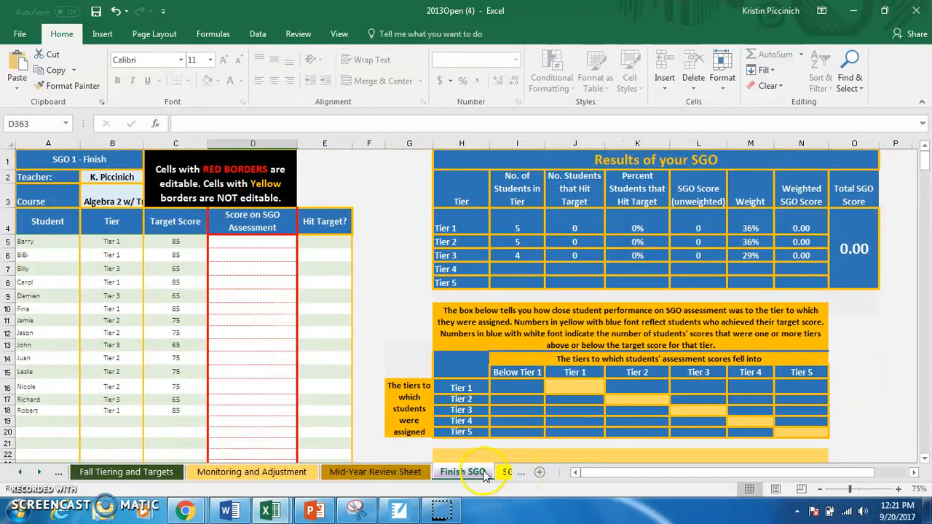
left_click(521, 473)
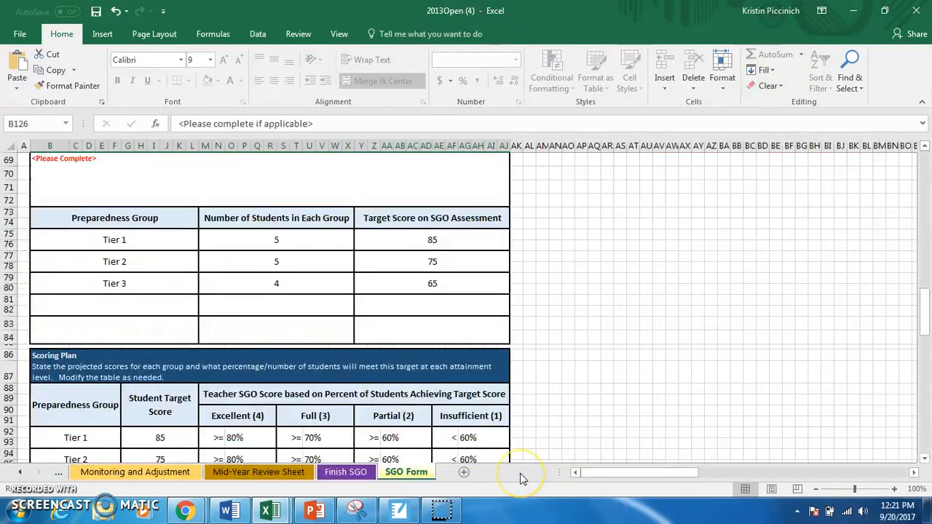
left_click(388, 473)
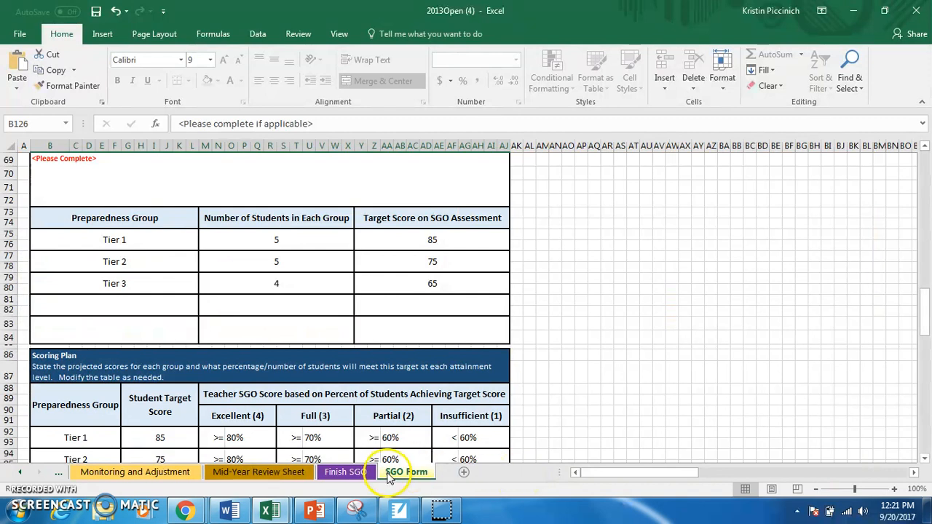
left_click_drag(922, 306, 928, 160)
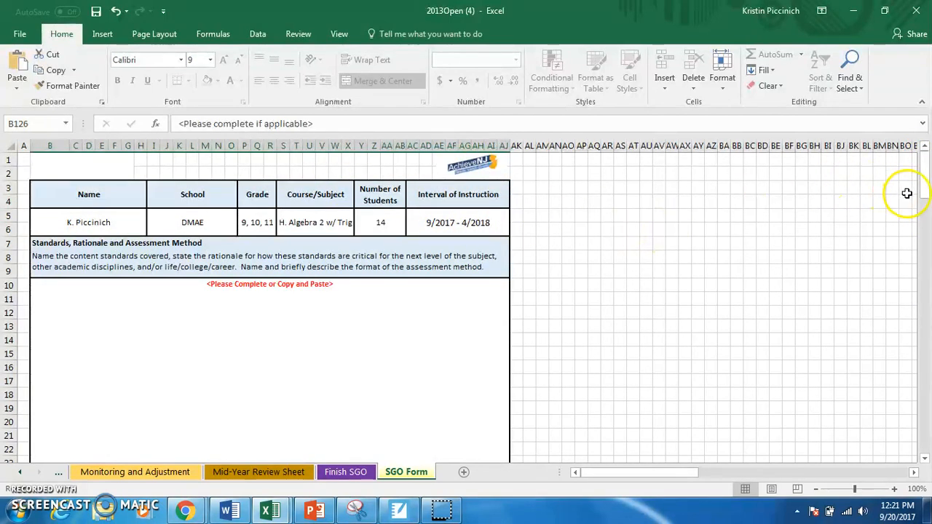
left_click_drag(925, 181, 928, 192)
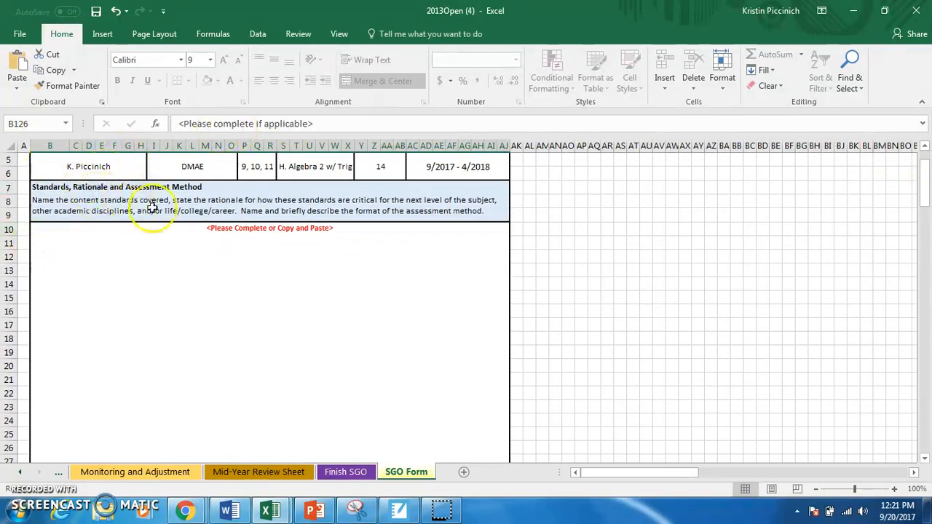
Replace the placeholder under Standards, Rationale and Assessment Method in B10 with "STANDARDS AND RATIONALE AND ASSESSMENT METHODS".
double_click(201, 253)
left_click_drag(440, 233, 136, 214)
key("Delete")
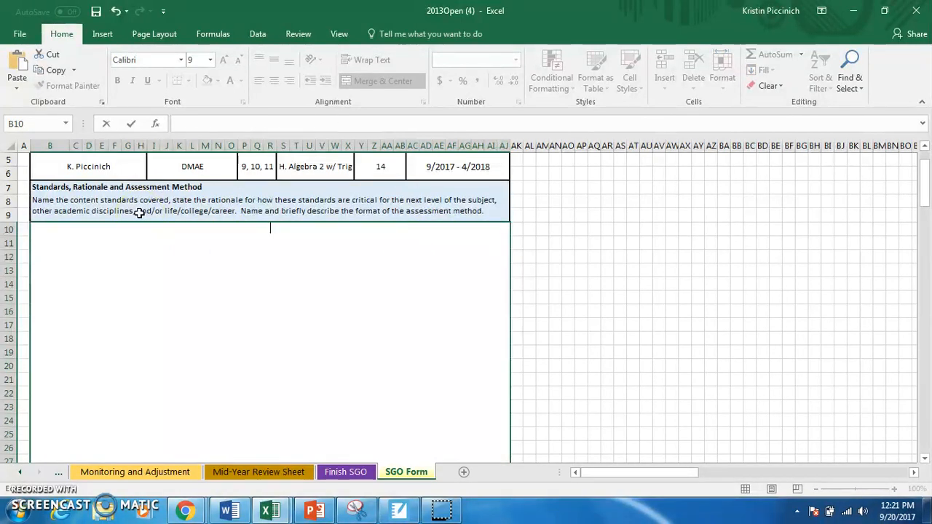
type("STAND")
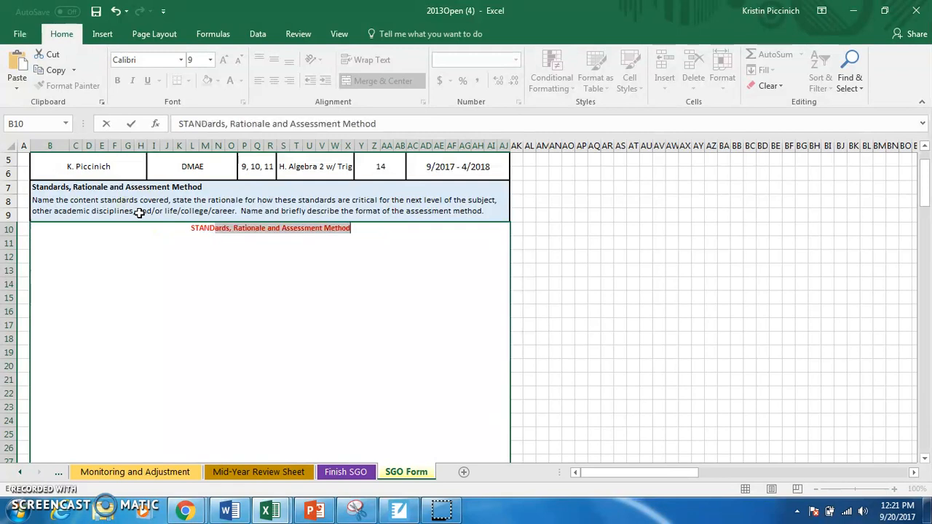
type("ARDS AND RA")
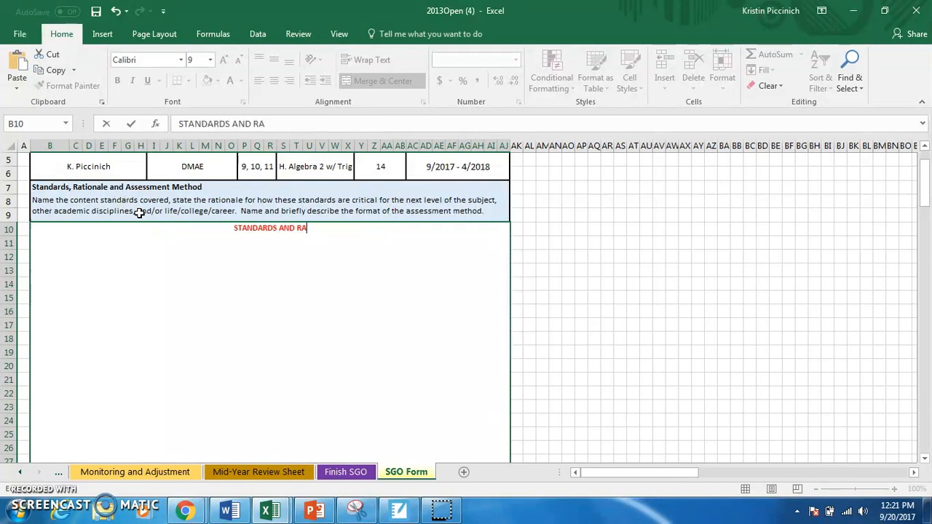
type("TIONALE ")
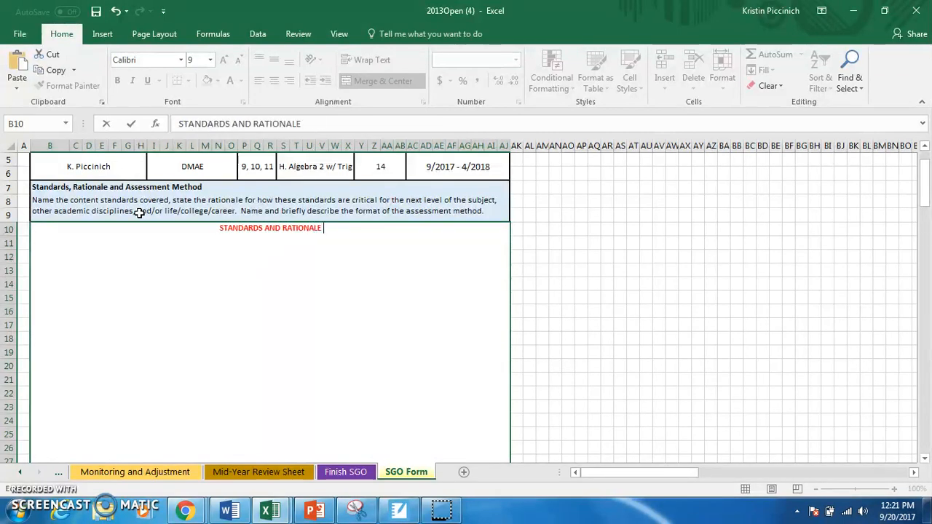
type("AND ASS")
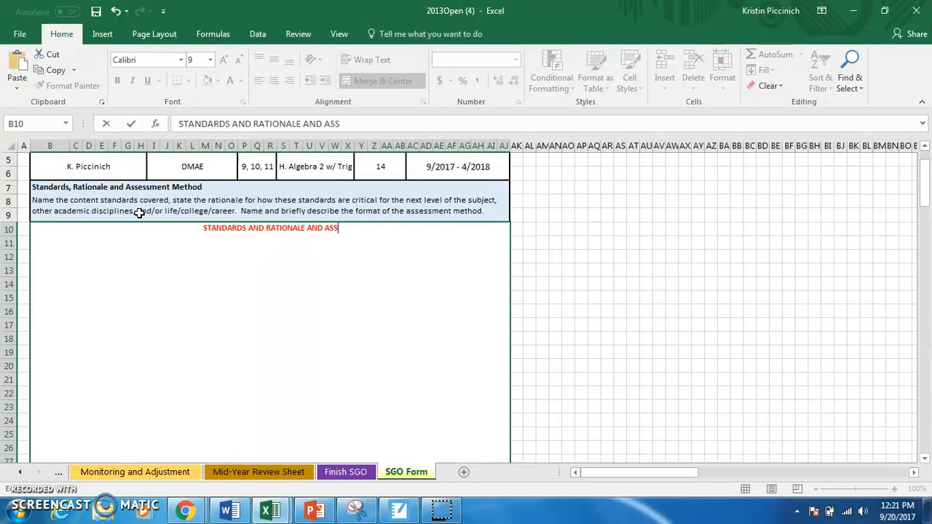
type("ESSMENT")
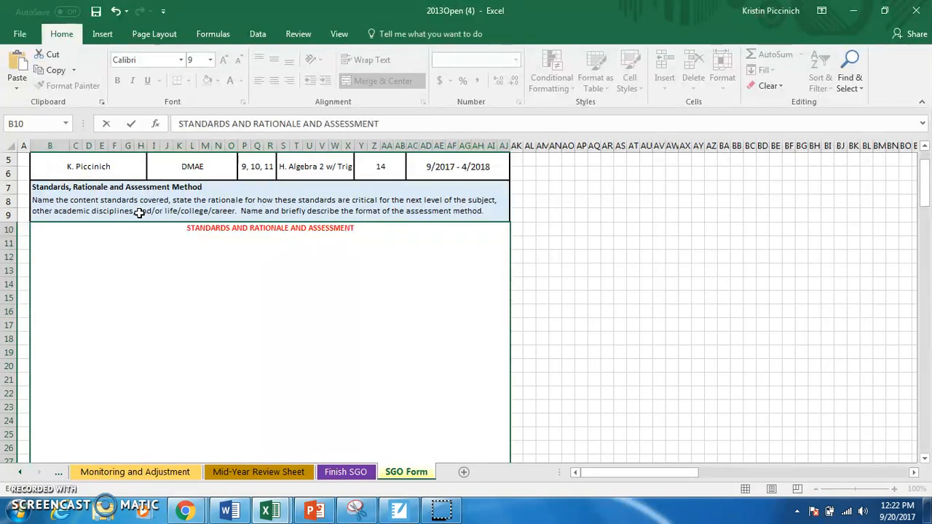
type(" METHODS")
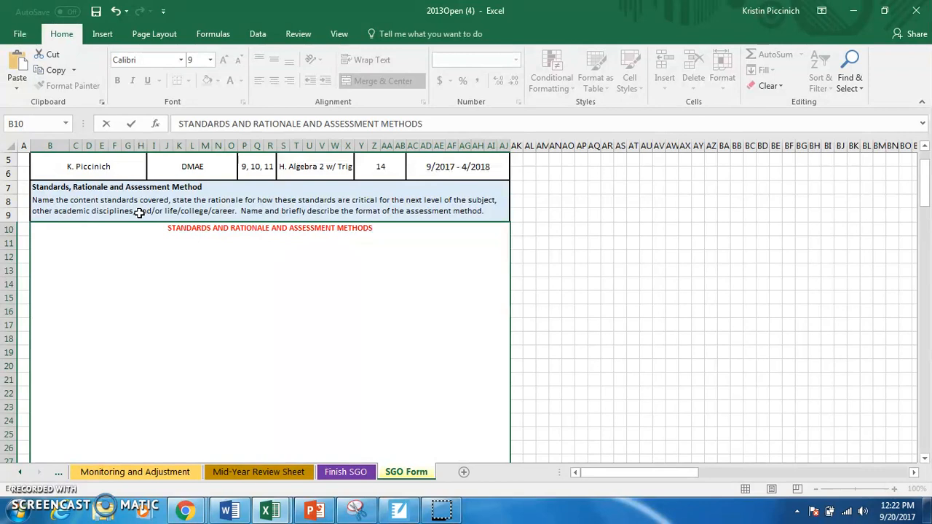
Replace the Student Growth Objective placeholder in B69 with "70% of the students in each group will meet the target score.".
left_click_drag(920, 179, 927, 266)
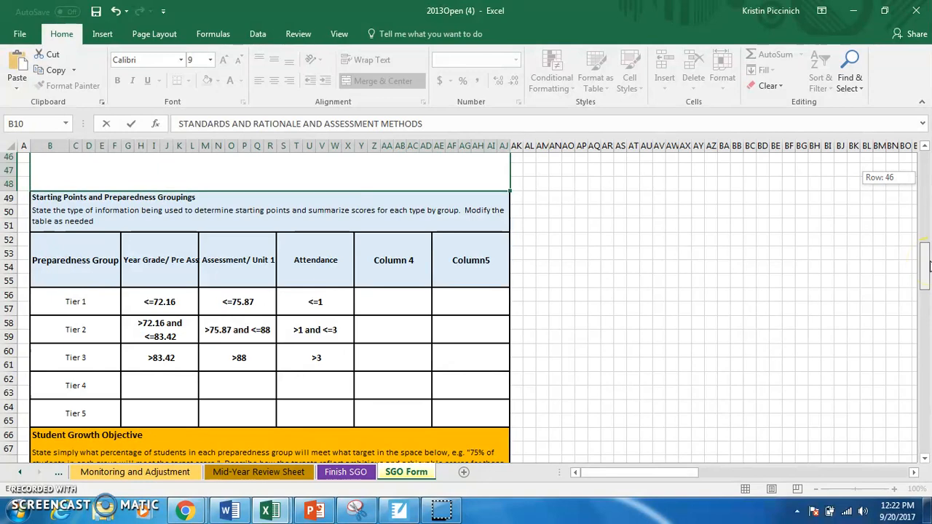
left_click_drag(928, 267, 926, 295)
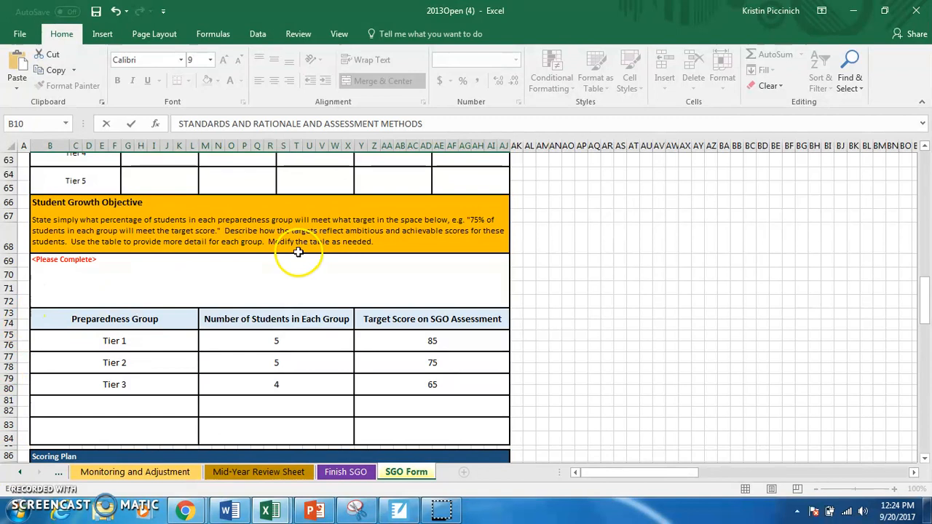
left_click(314, 284)
double_click(314, 284)
key("BackSpace")
key("BackSpace")
key("BackSpace")
key("BackSpace")
key("BackSpace")
key("BackSpace")
key("BackSpace")
key("BackSpace")
key("BackSpace")
key("BackSpace")
key("BackSpace")
key("BackSpace")
key("BackSpace")
key("BackSpace")
key("BackSpace")
key("BackSpace")
key("BackSpace")
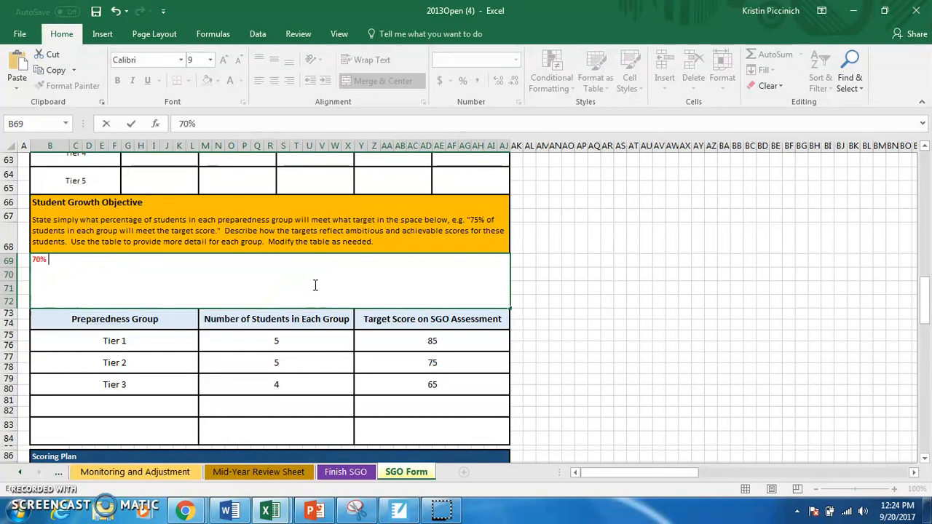
type("70% of each")
key("BackSpace")
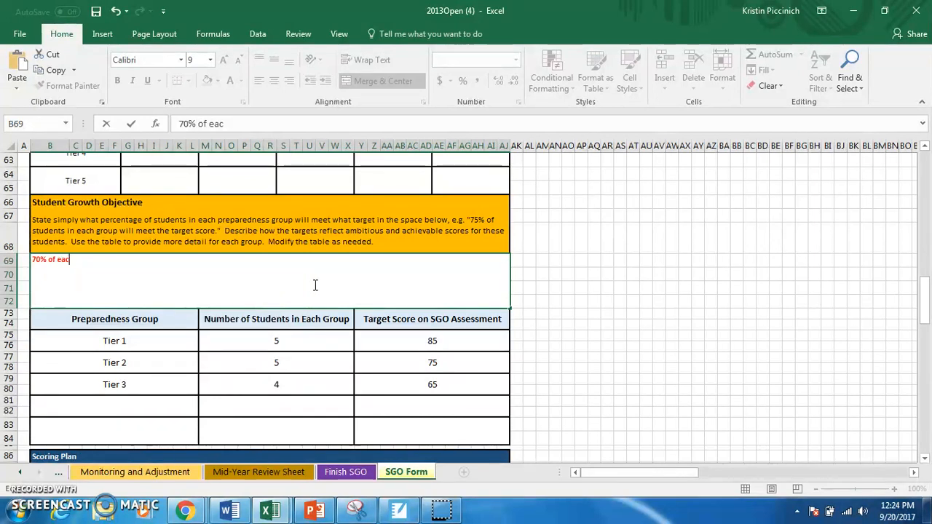
type("the studnets ")
type("n e")
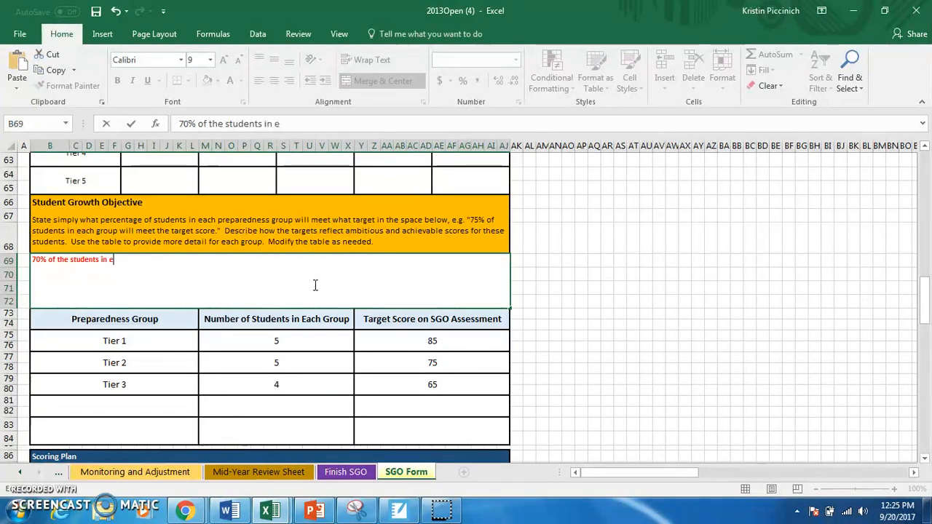
type("n each group")
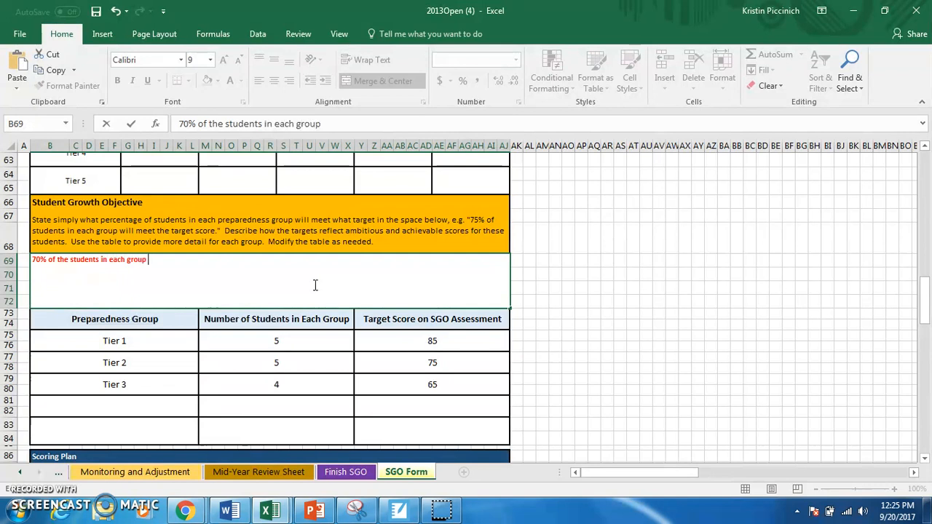
type(" will mea")
type("t the target score.")
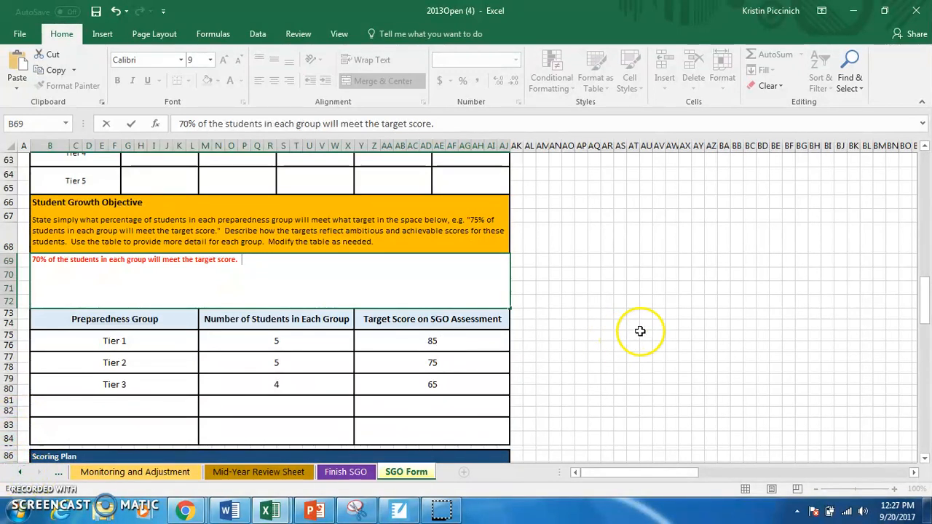
Review the SGO Form down to its signature lines and set up printing for the active sheets only.
left_click_drag(926, 291, 928, 416)
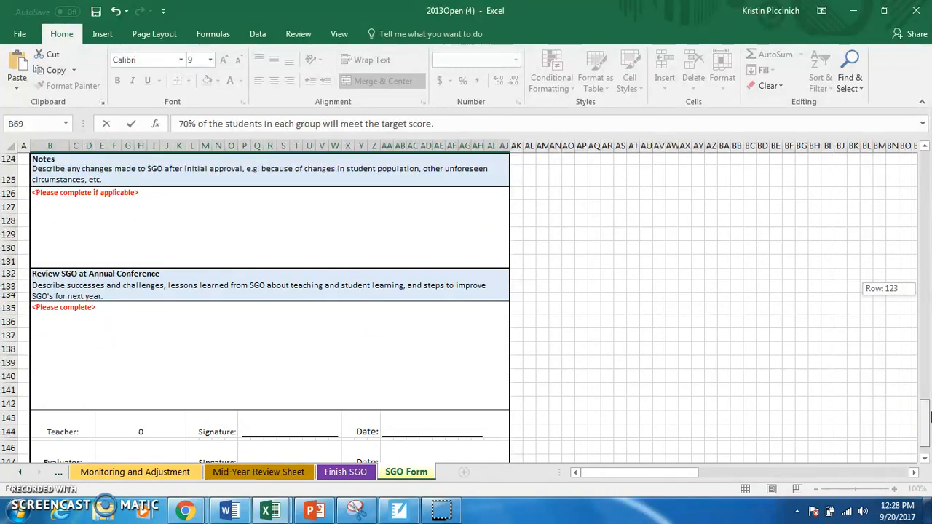
left_click_drag(928, 415, 928, 435)
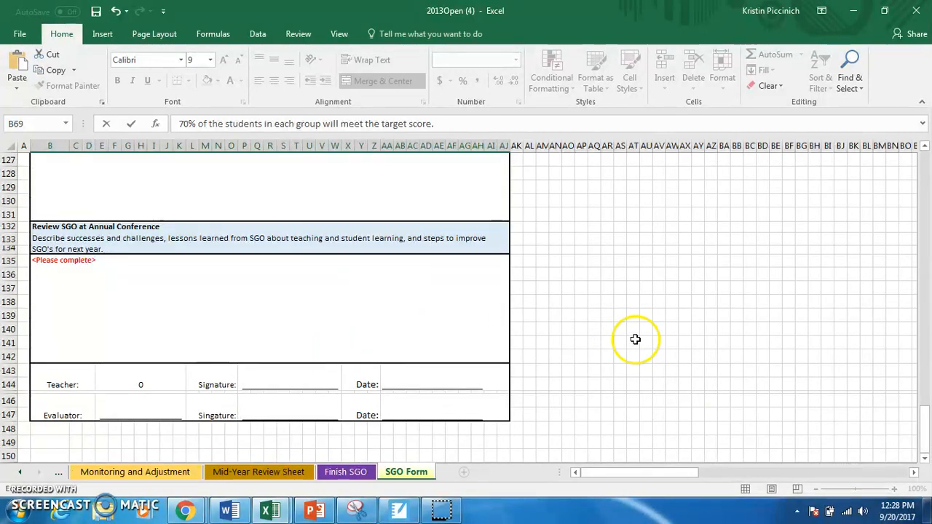
left_click(19, 33)
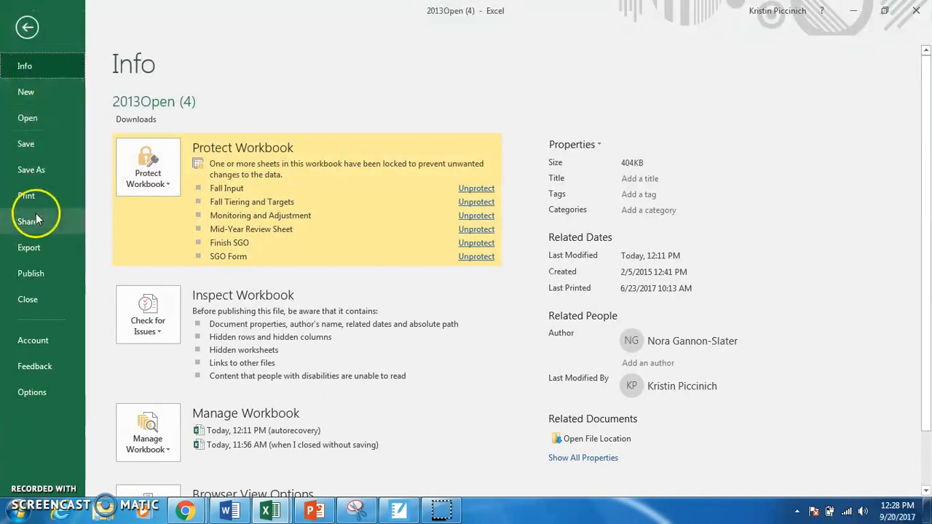
left_click(35, 196)
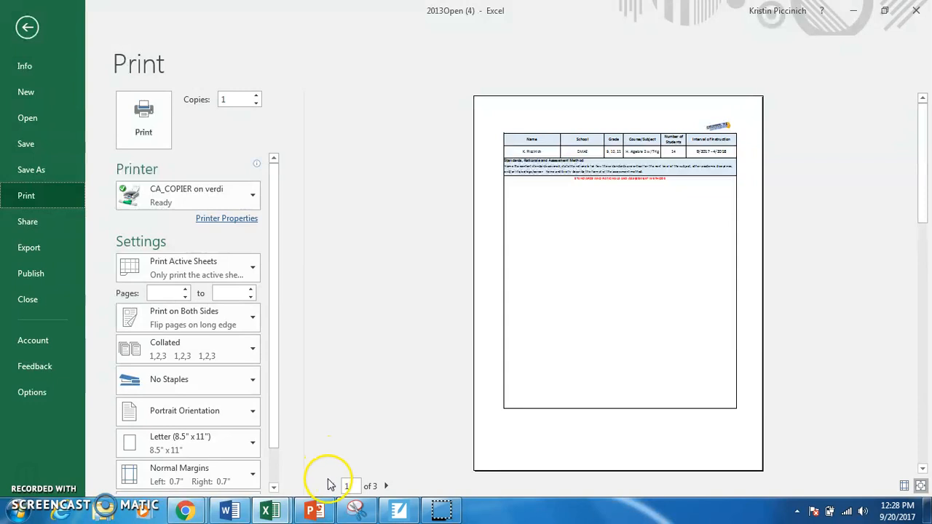
left_click(184, 255)
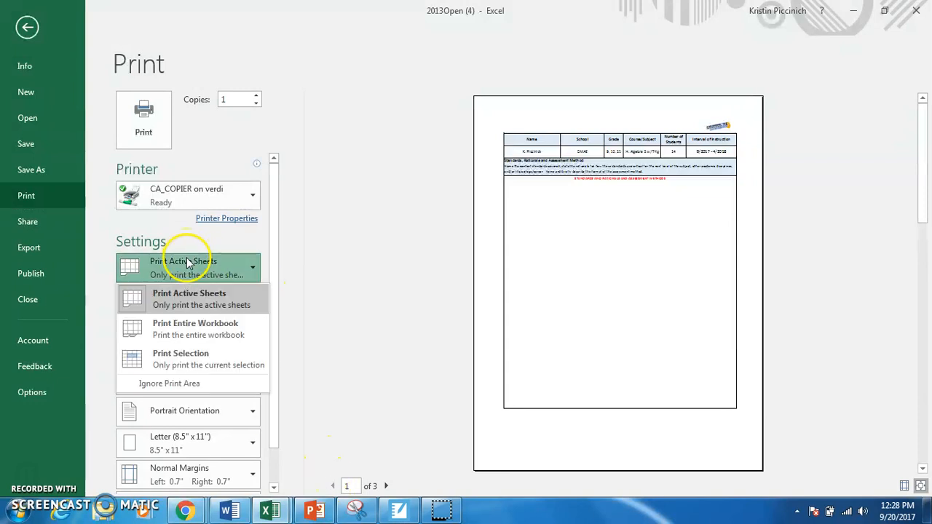
left_click(205, 309)
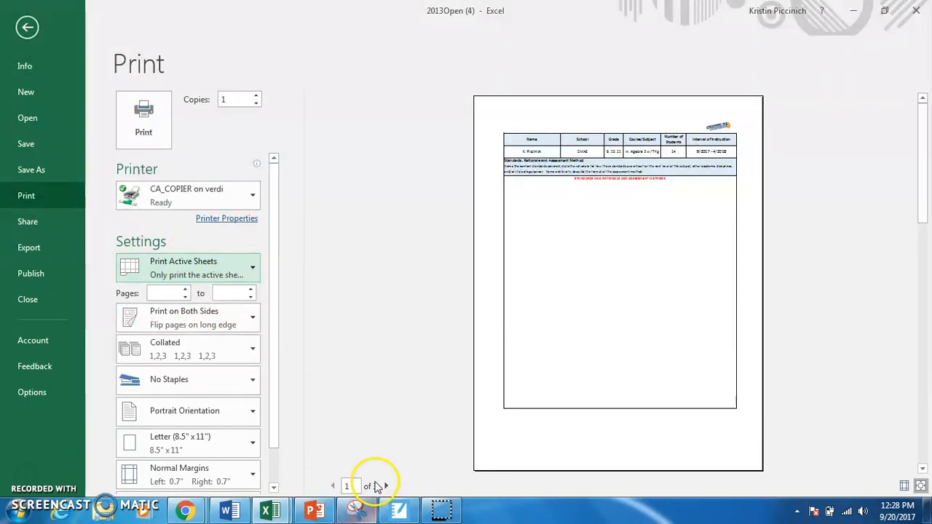
Check the print preview through page 3 and print one copy of the SGO Form.
left_click(386, 486)
left_click(386, 486)
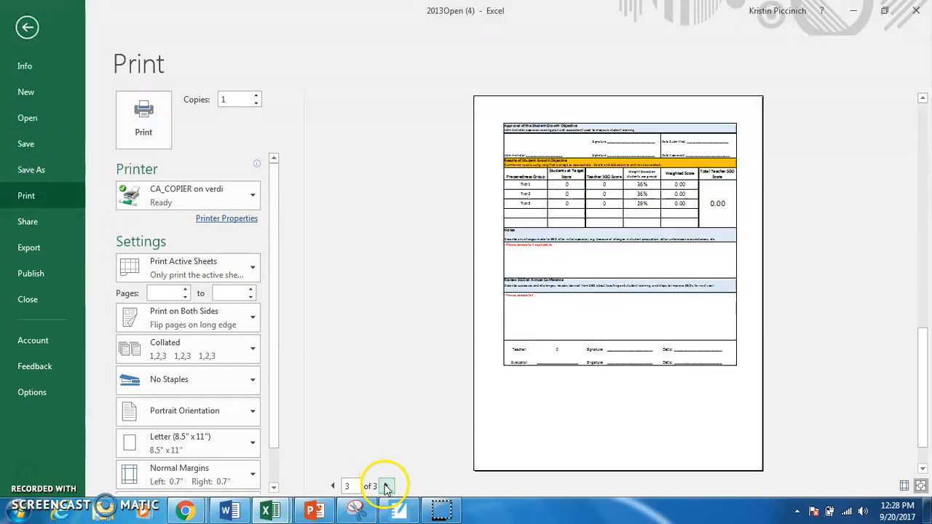
left_click(146, 120)
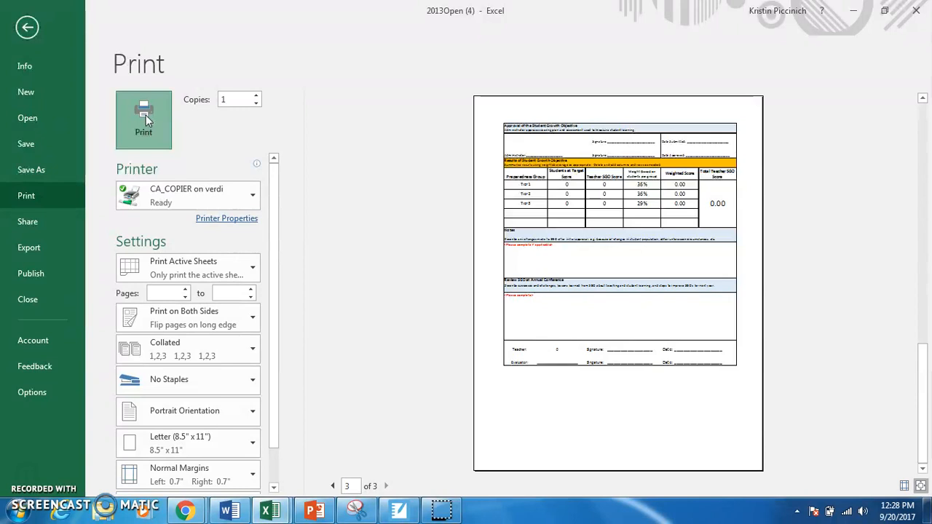